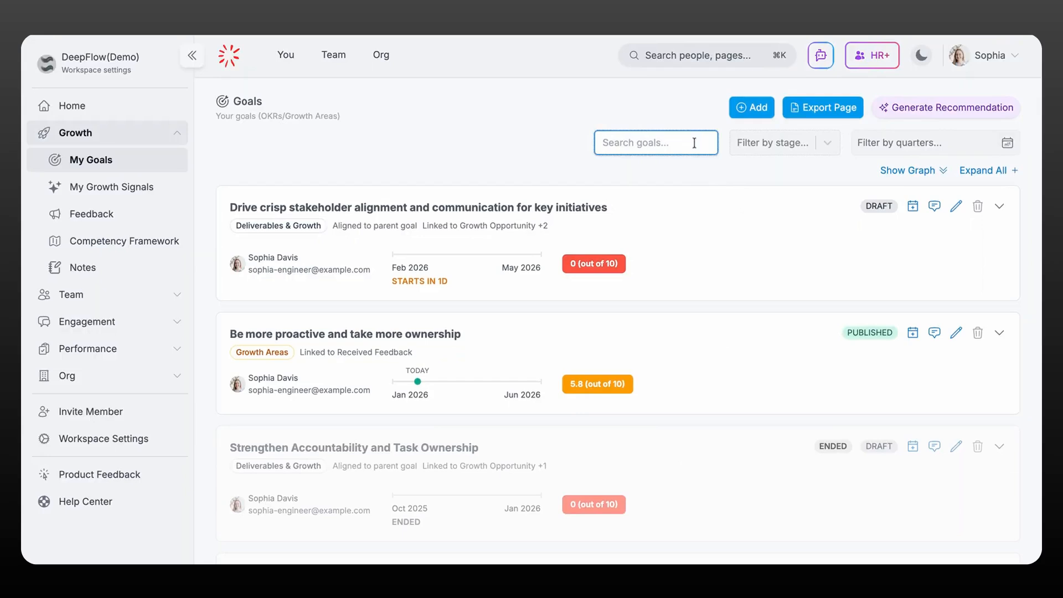
# - Check the available goal stage filters and expand the goal "Drive crisp stakeholder alignment and communication for key initiatives"
pyautogui.click(837, 142)
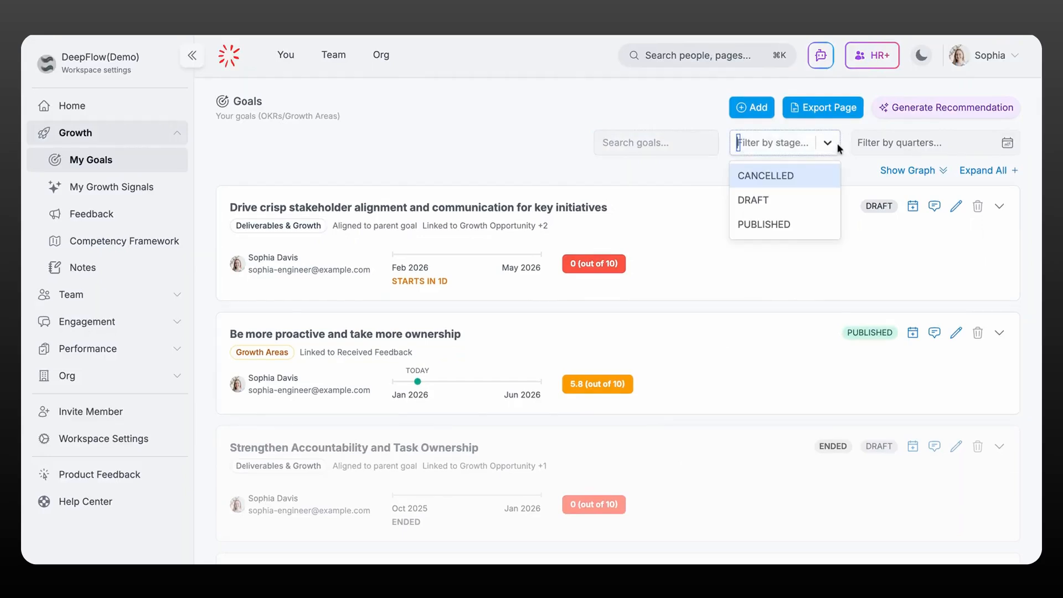
pyautogui.click(837, 143)
pyautogui.click(788, 220)
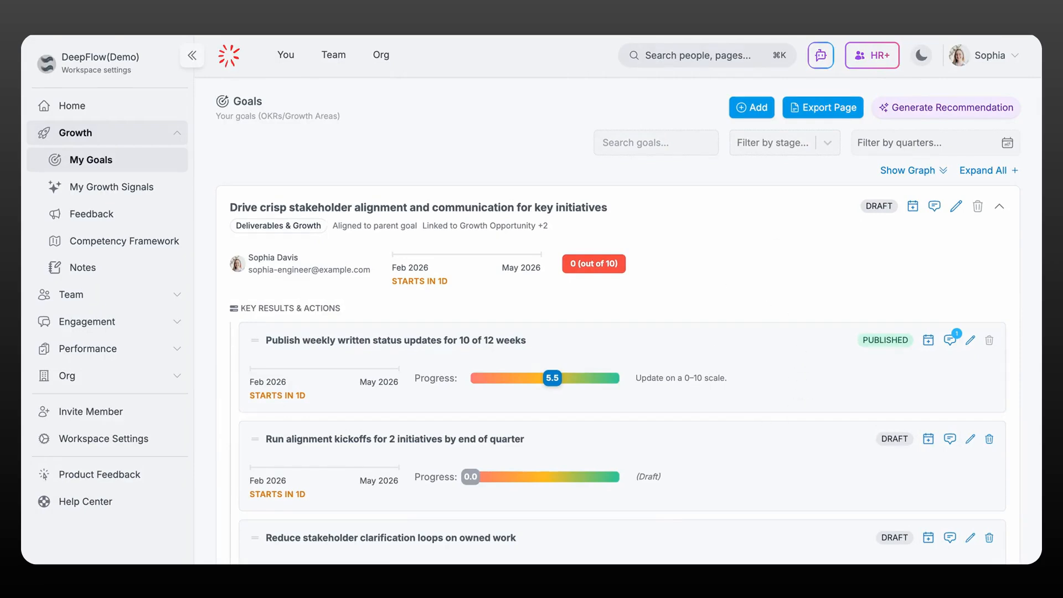
pyautogui.click(740, 109)
pyautogui.click(850, 90)
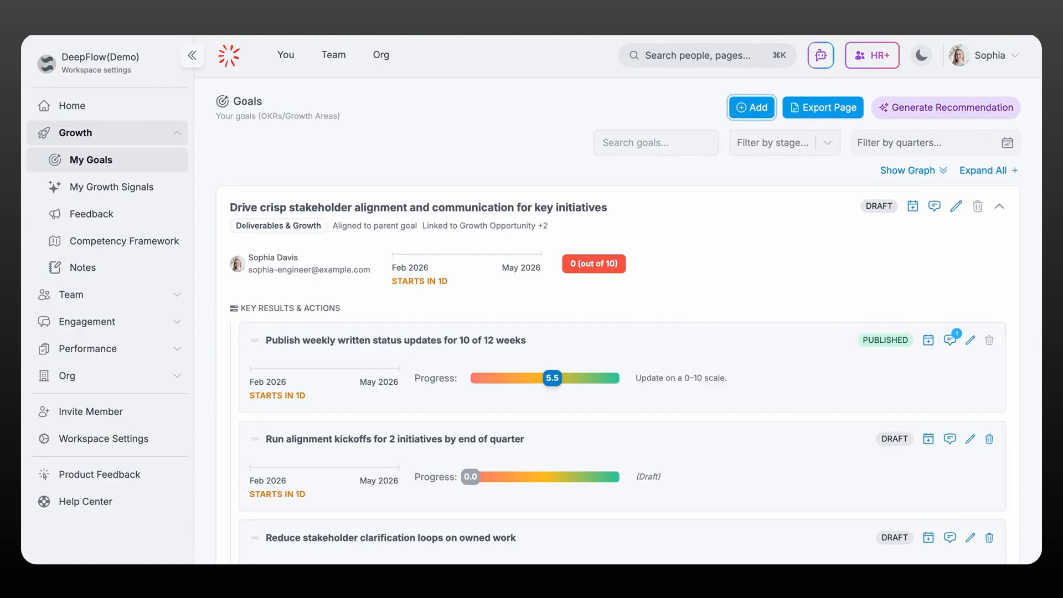
# - Generate goal recommendations with the instruction "focus on communication and execution this quarter"
pyautogui.click(946, 108)
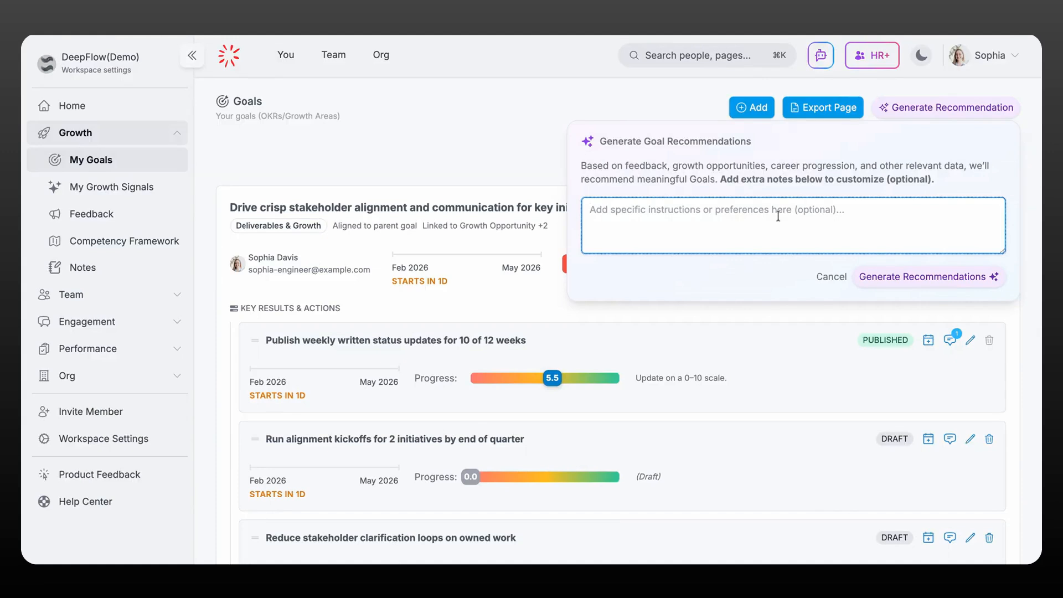
pyautogui.write('focus on communication and execution this quarter')
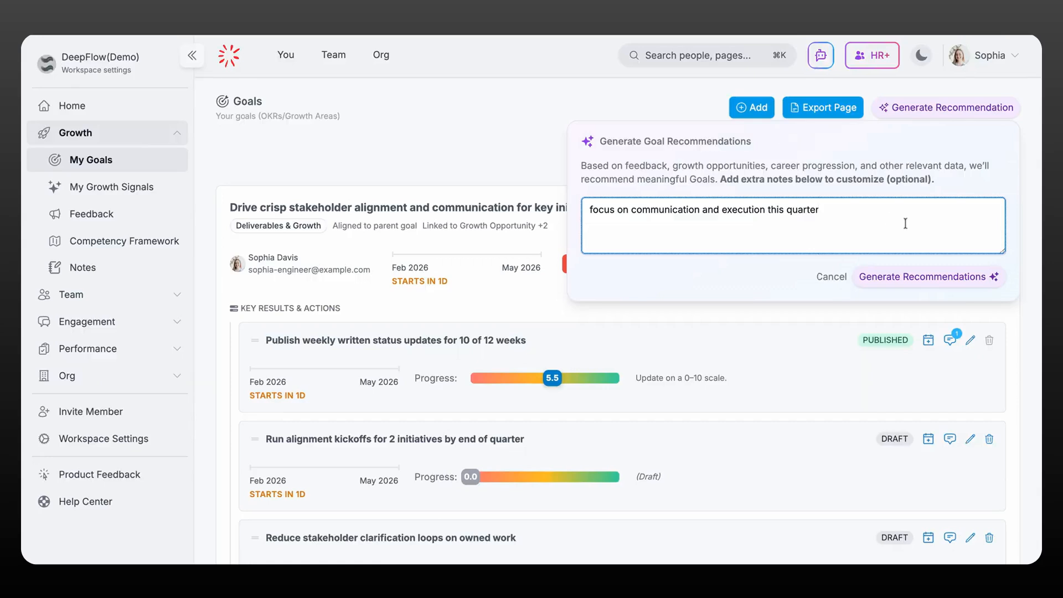
pyautogui.click(942, 279)
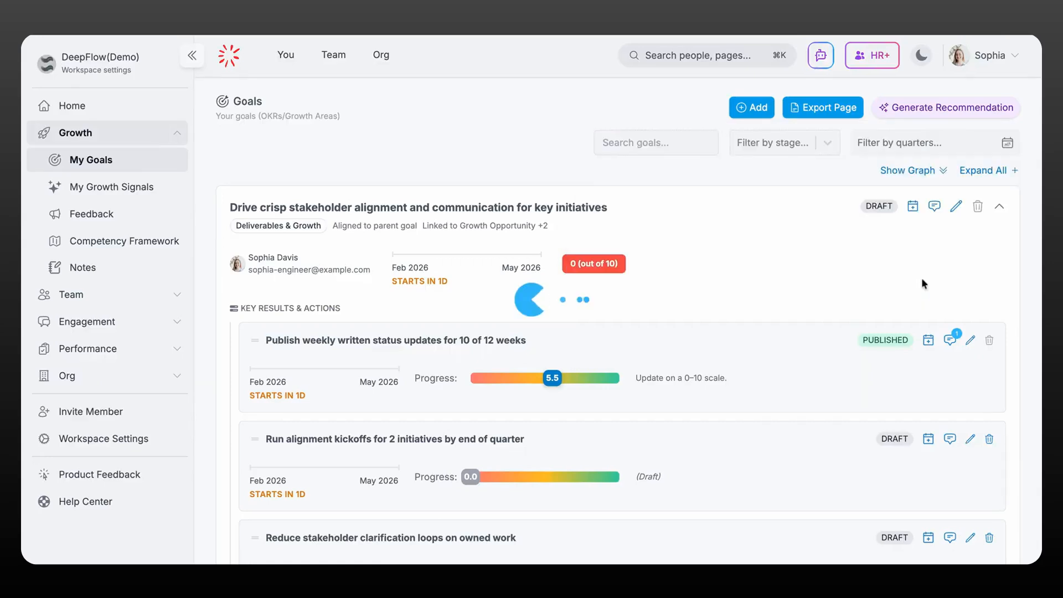
# - Accept only the recommended goal "Make communication crisp and decision-oriented through data and written technical clarity" with all its key results, leaving the reliable-execution goal deselected
pyautogui.scroll(-3, 774, 323)
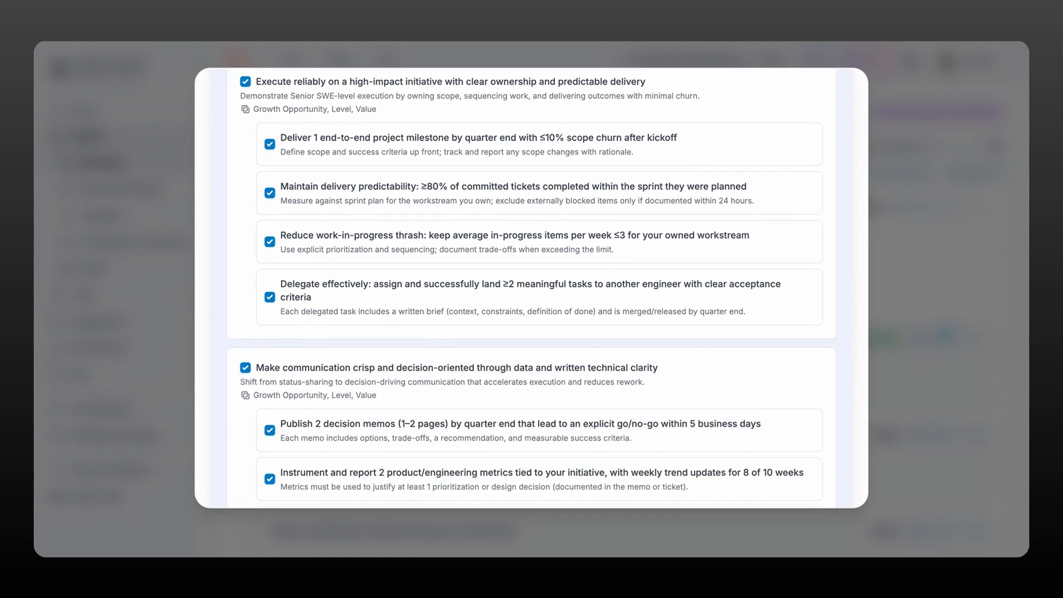
pyautogui.scroll(1, 339, 170)
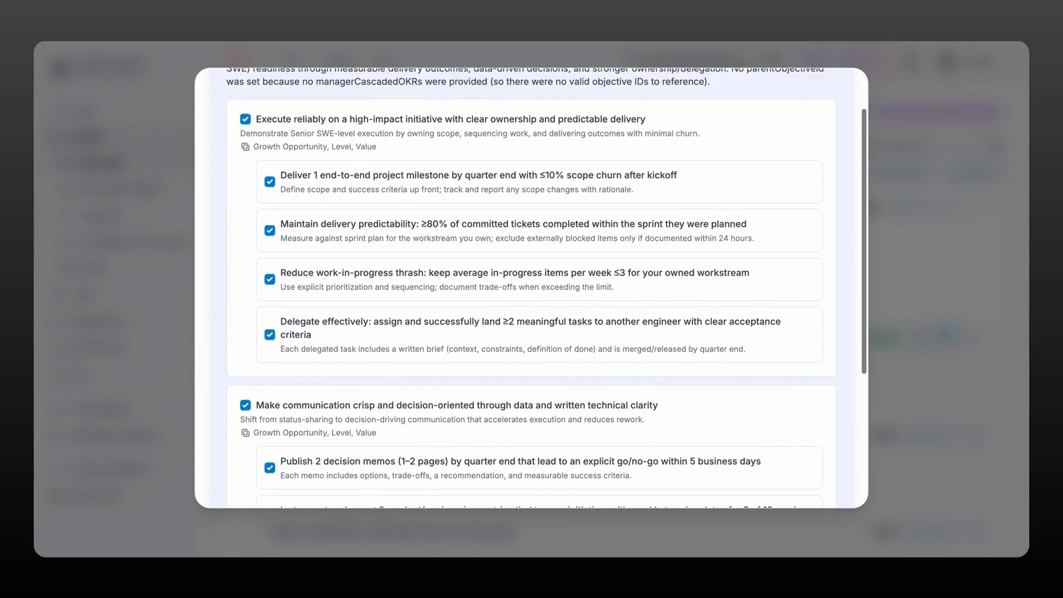
pyautogui.click(245, 120)
pyautogui.click(246, 405)
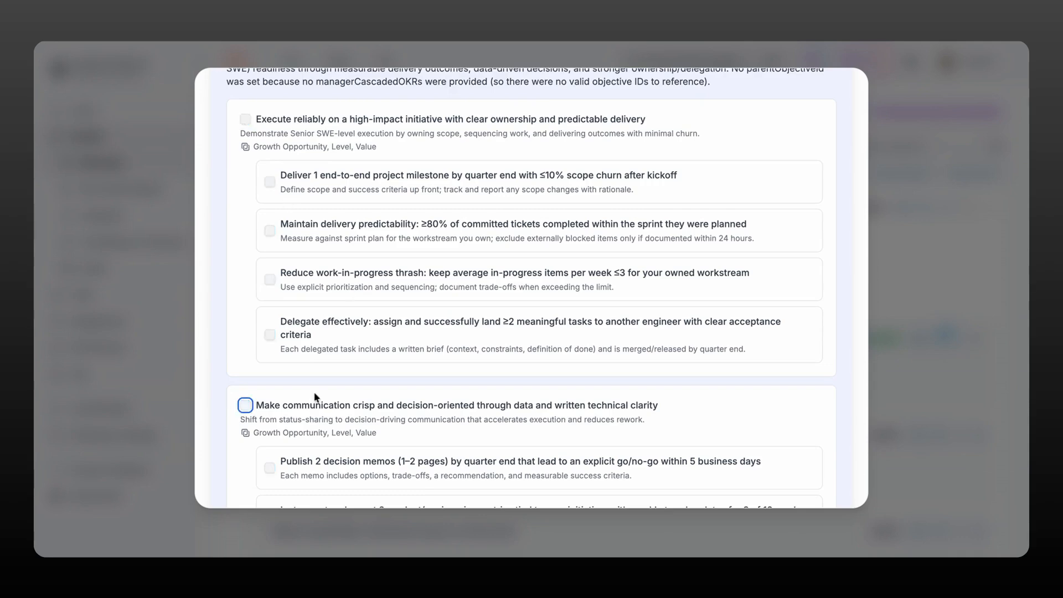
pyautogui.scroll(-1, 468, 369)
pyautogui.scroll(-3, 467, 365)
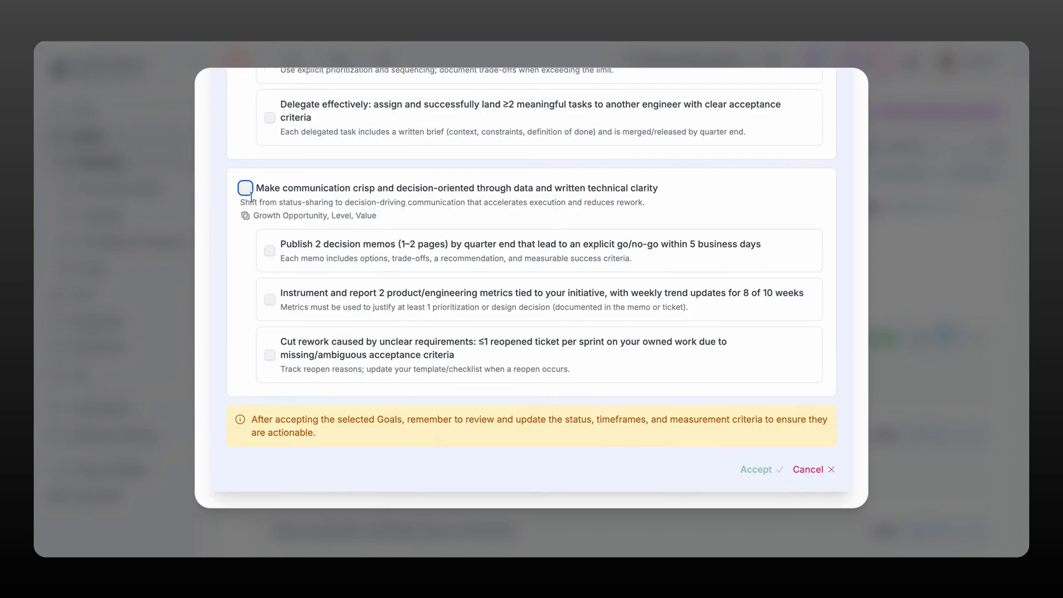
pyautogui.click(245, 188)
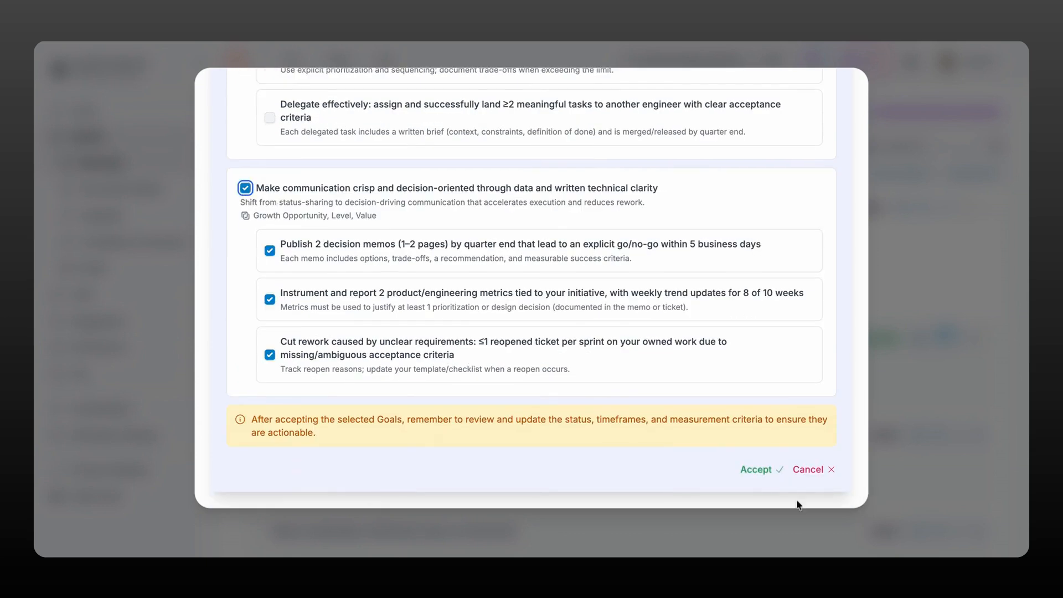
pyautogui.click(757, 471)
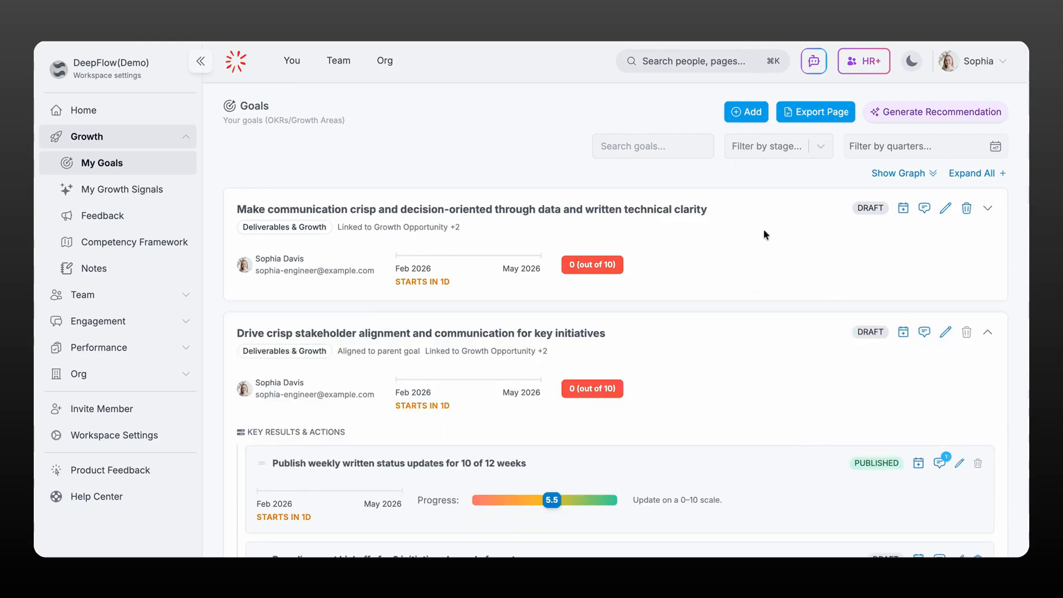
# - Expand the newly added communication goal and review its timeframe and key results
pyautogui.click(988, 210)
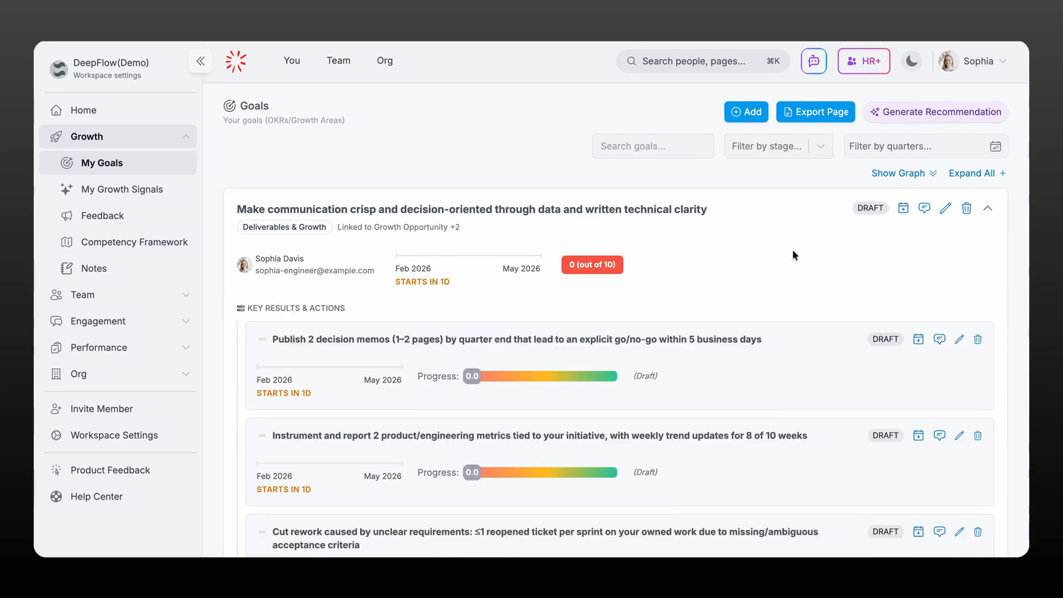
pyautogui.scroll(-1, 793, 254)
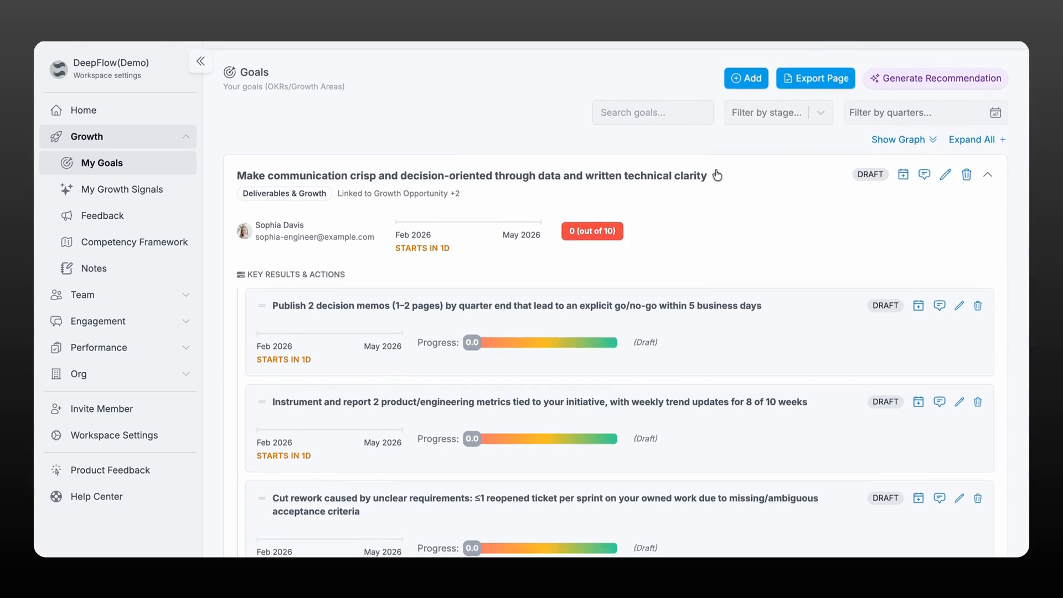
pyautogui.scroll(-1, 759, 238)
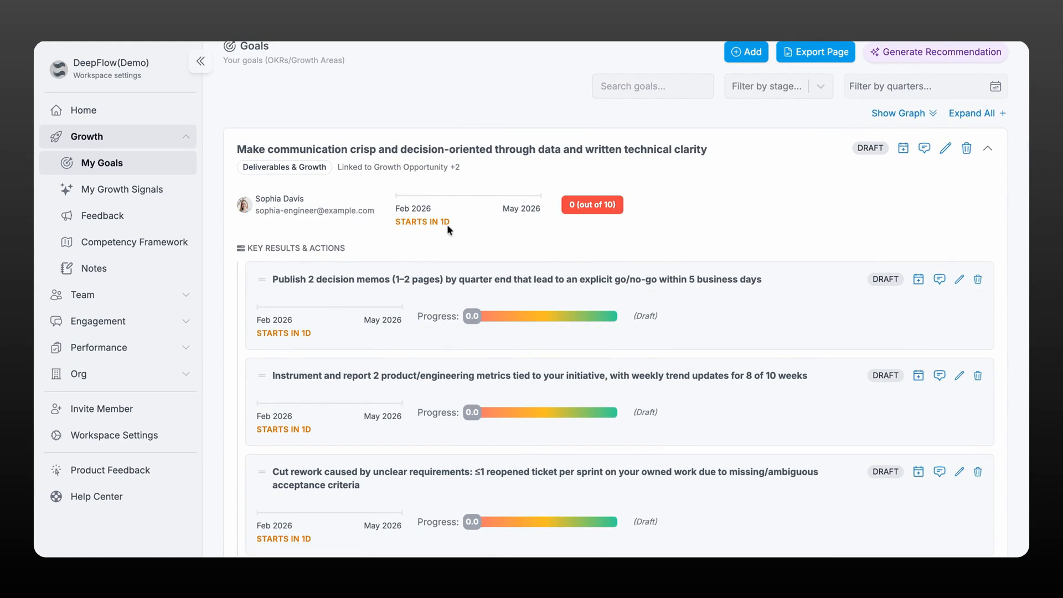
# - Set the stage of the new communication goal to Published in its details, and discard the unsaved change
pyautogui.click(946, 149)
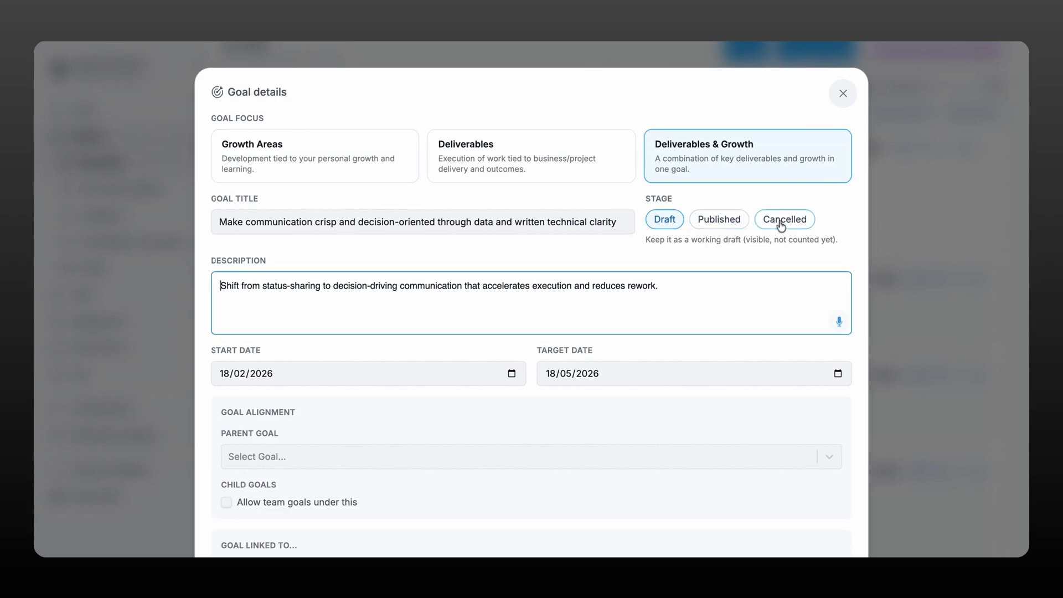
pyautogui.click(724, 227)
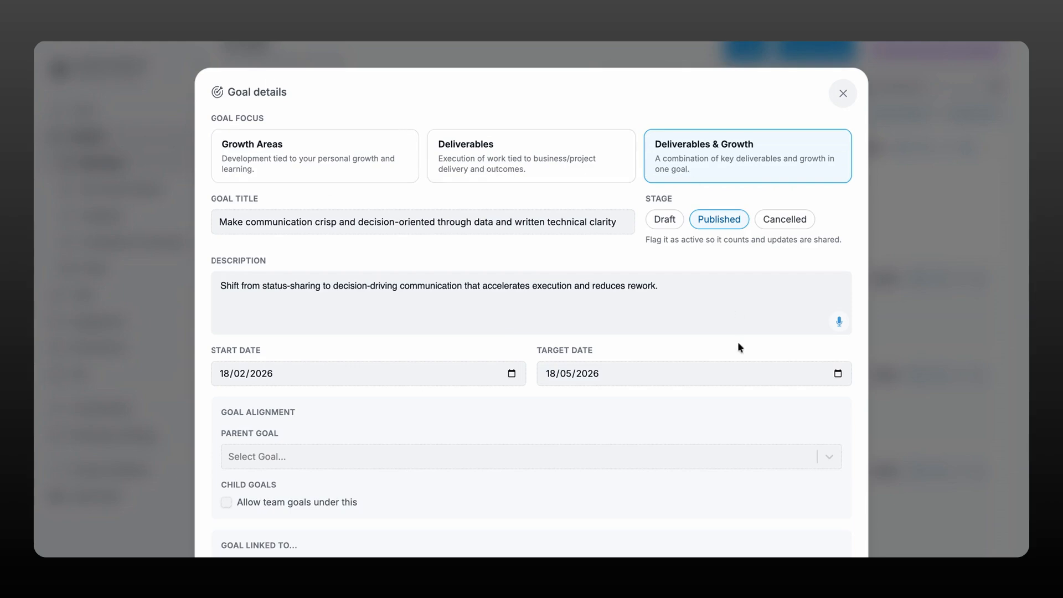
pyautogui.scroll(-3, 738, 344)
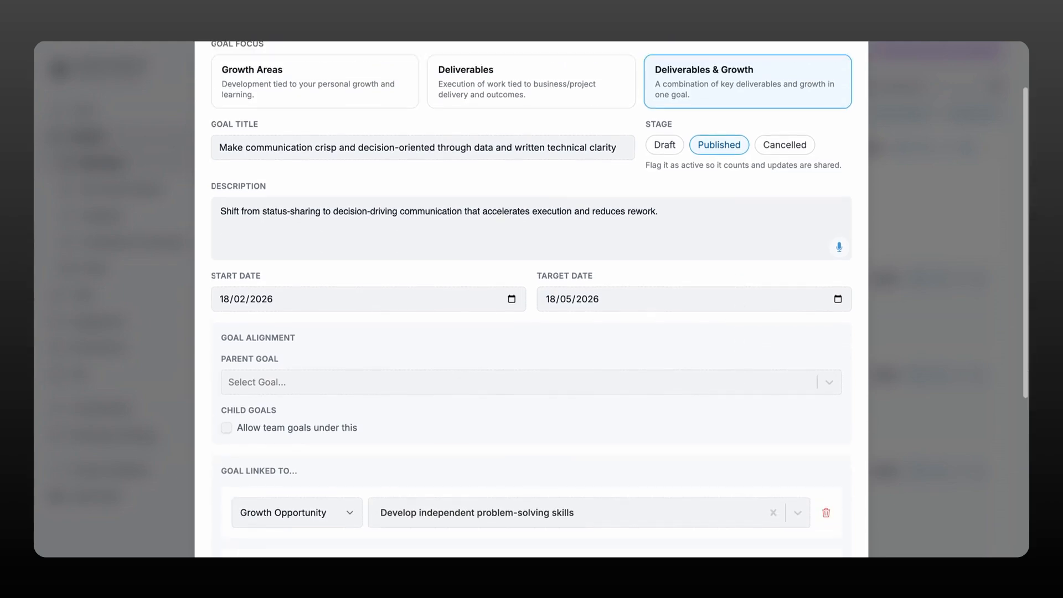
pyautogui.scroll(3, 738, 343)
pyautogui.click(843, 97)
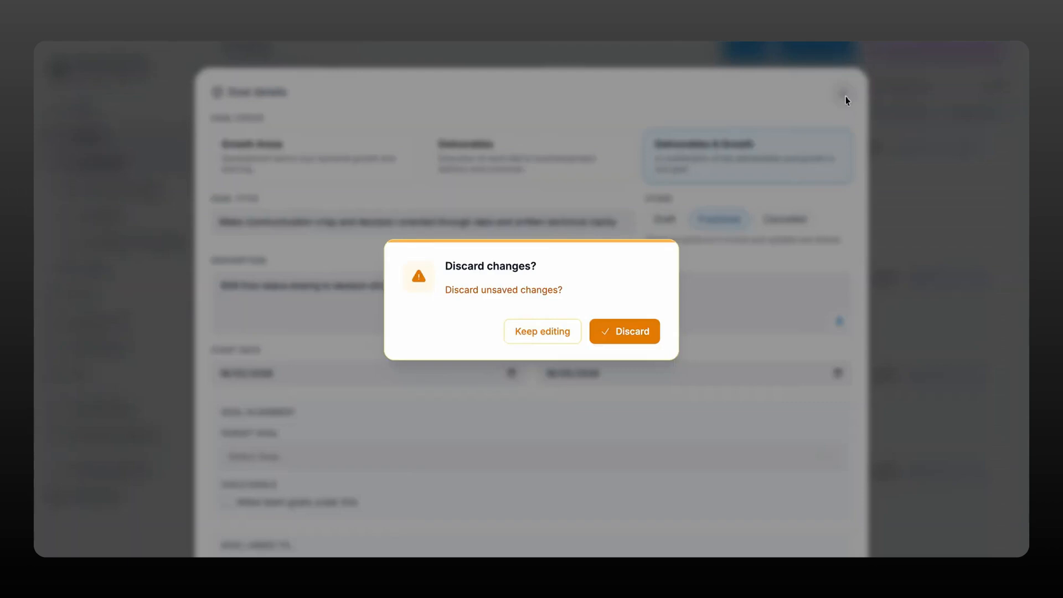
pyautogui.click(631, 332)
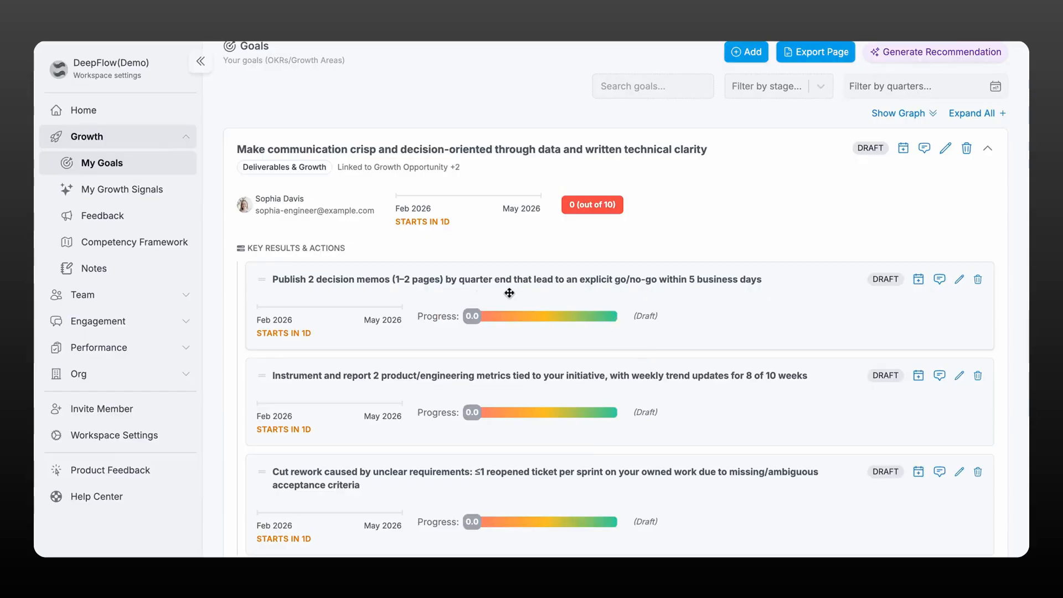
# - Look over the form for a new key result under the communication goal and close it without adding one
pyautogui.scroll(-3, 819, 421)
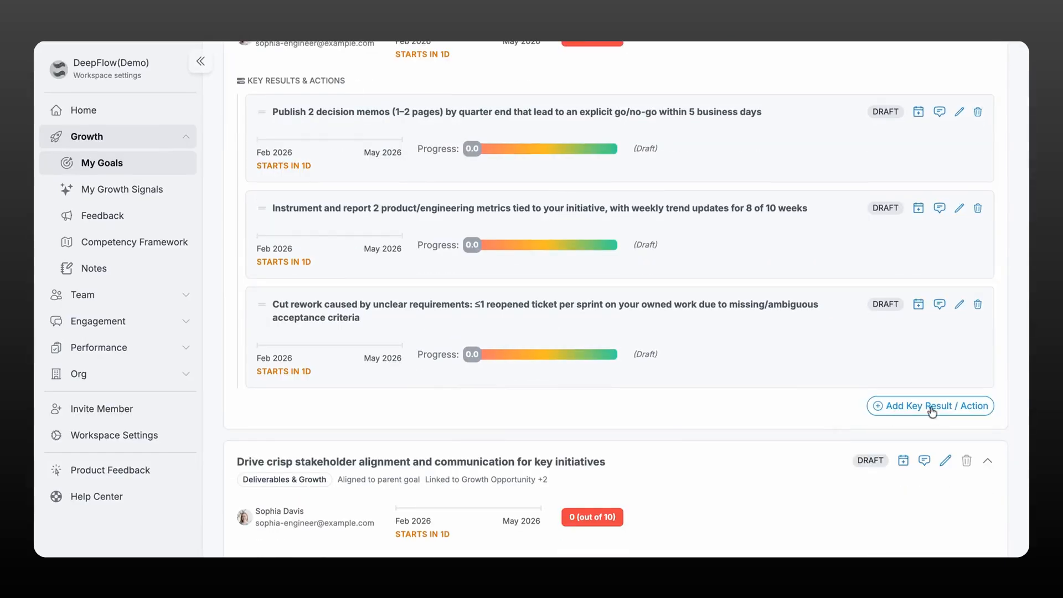
pyautogui.click(932, 409)
pyautogui.click(398, 159)
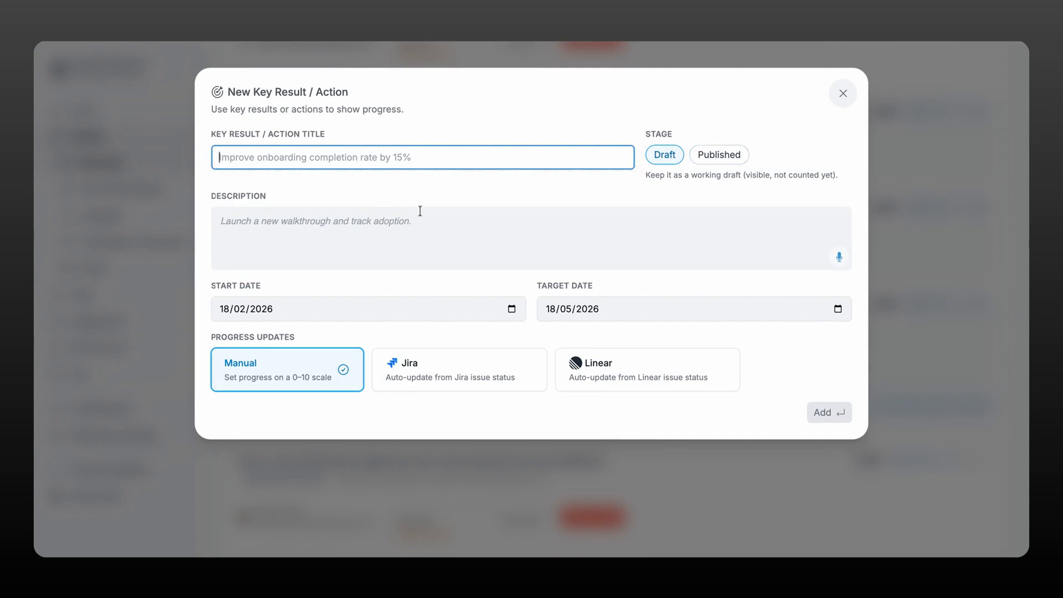
pyautogui.click(391, 224)
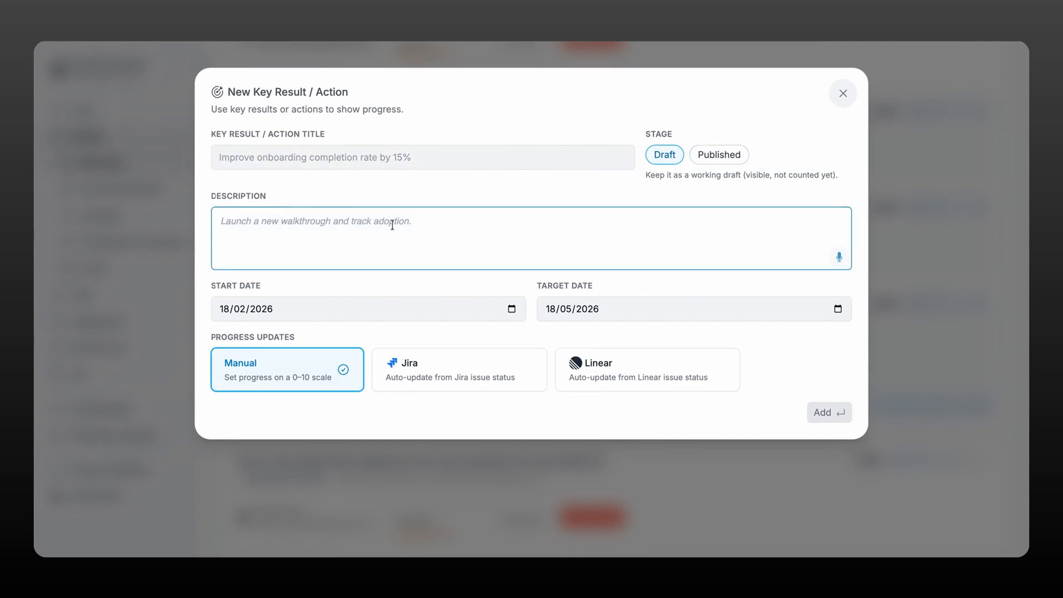
pyautogui.click(837, 97)
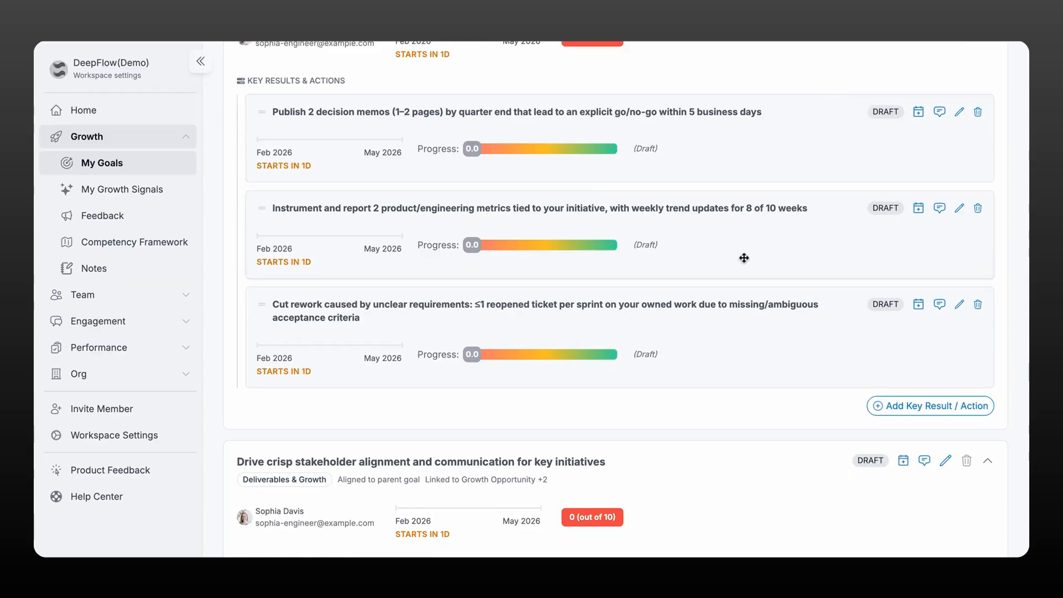
# - Move the "Cut rework caused by unclear requirements" key result to the first place in the communication goal
pyautogui.moveTo(352, 347); pyautogui.dragTo(367, 149)
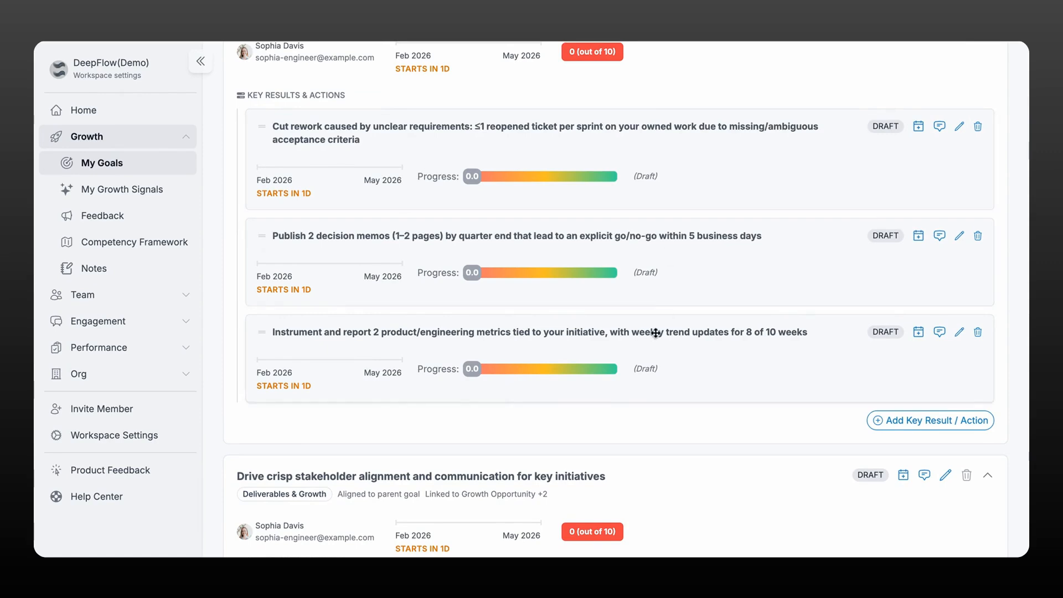
# - Change the communication goal's first link to the received feedback "Encourage proactive problem-solving and task ownership", review the other links, and discard the edits
pyautogui.scroll(3, 659, 329)
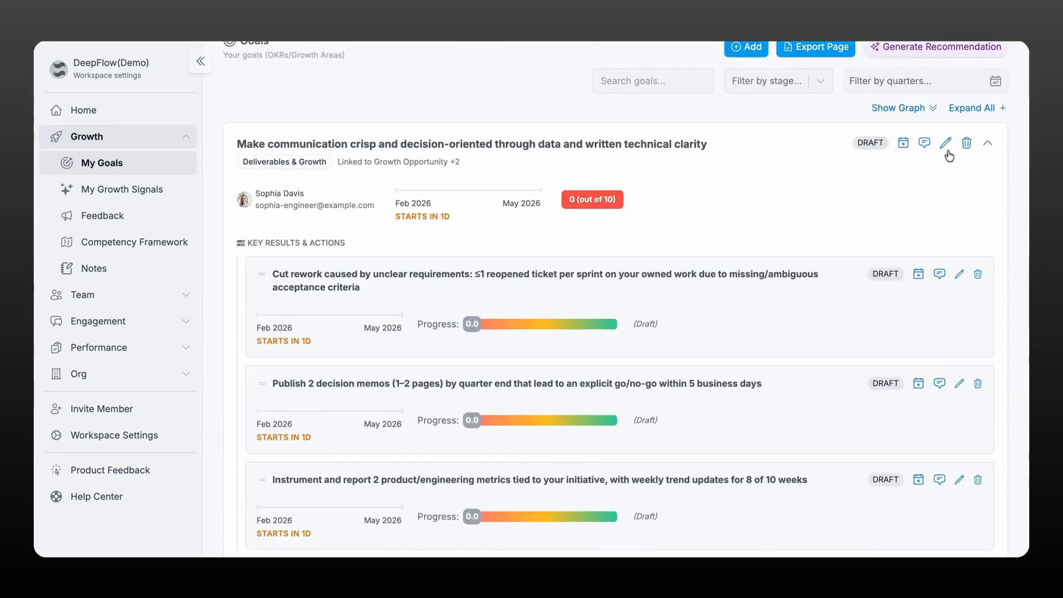
pyautogui.click(945, 145)
pyautogui.scroll(-1, 767, 320)
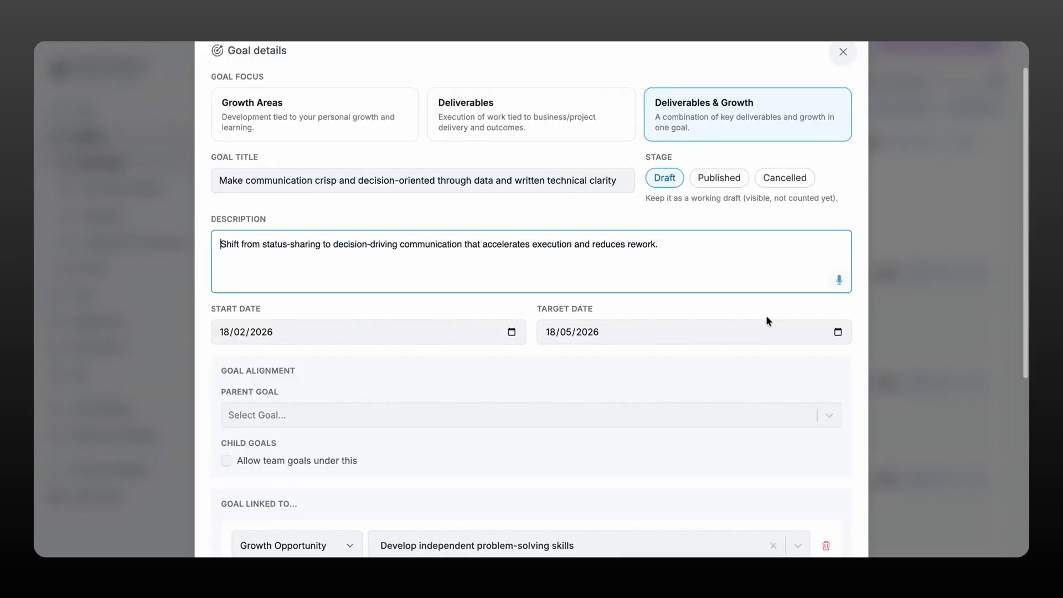
pyautogui.scroll(-5, 767, 320)
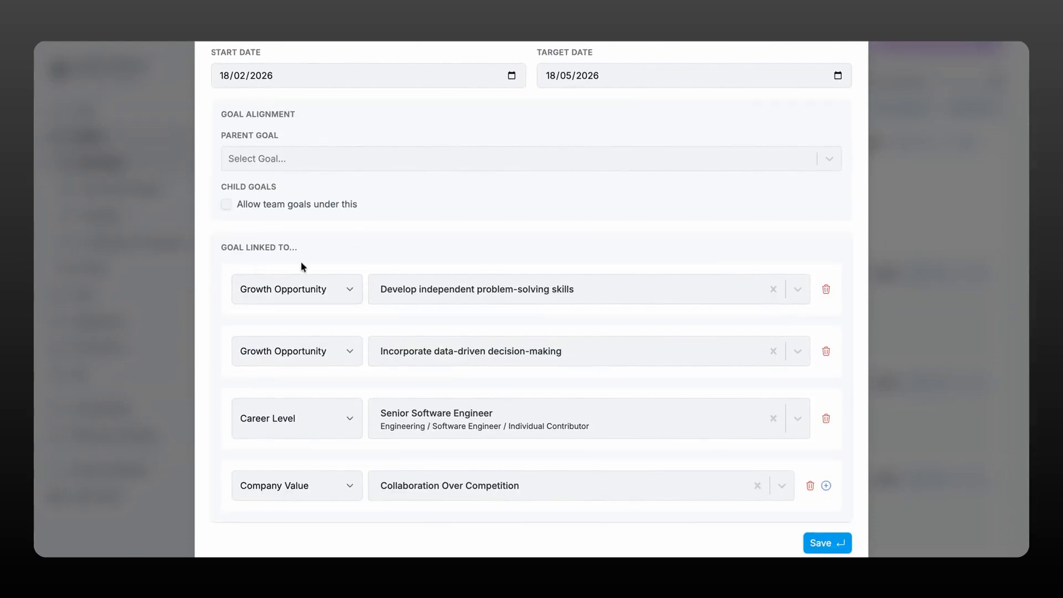
pyautogui.click(277, 296)
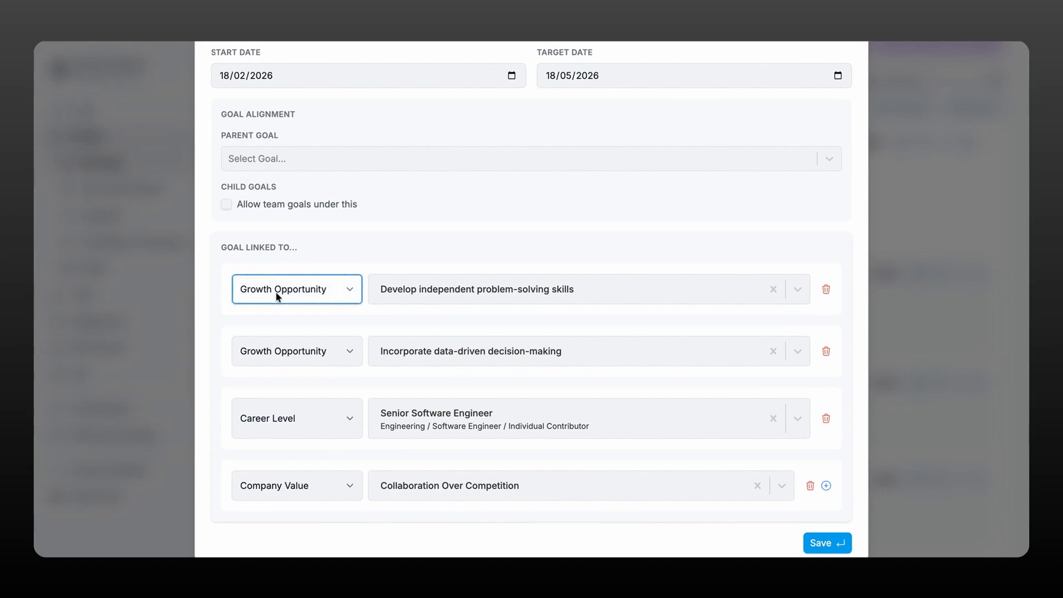
pyautogui.click(293, 303)
pyautogui.click(440, 294)
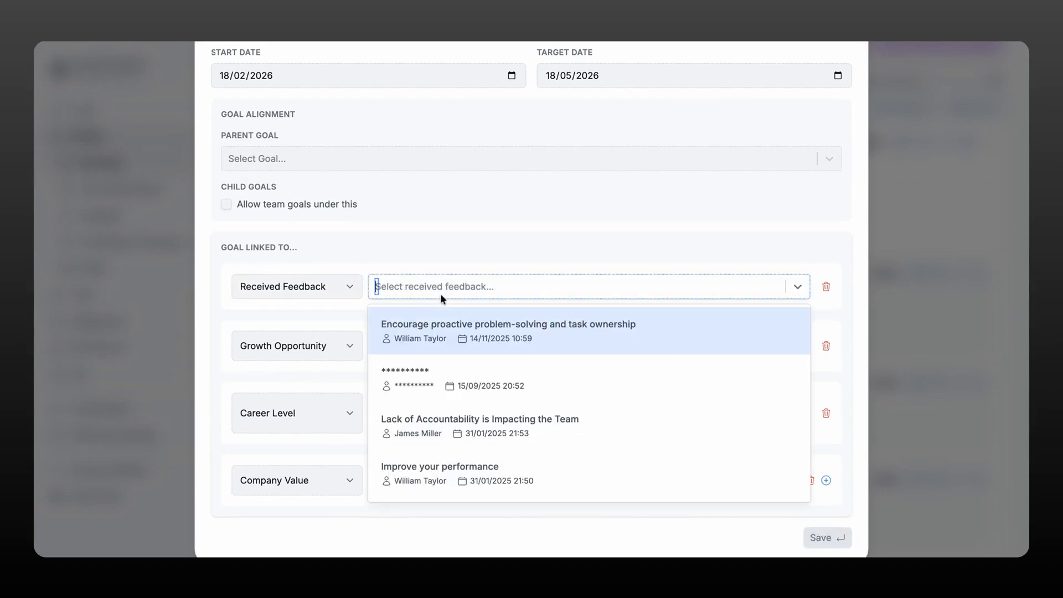
pyautogui.click(447, 334)
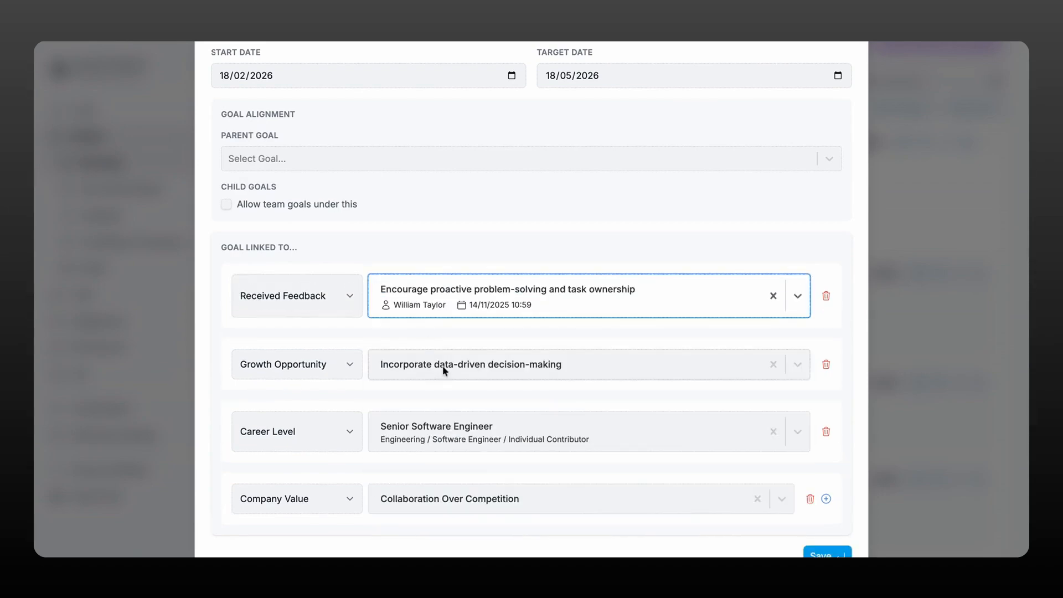
pyautogui.scroll(-1, 503, 350)
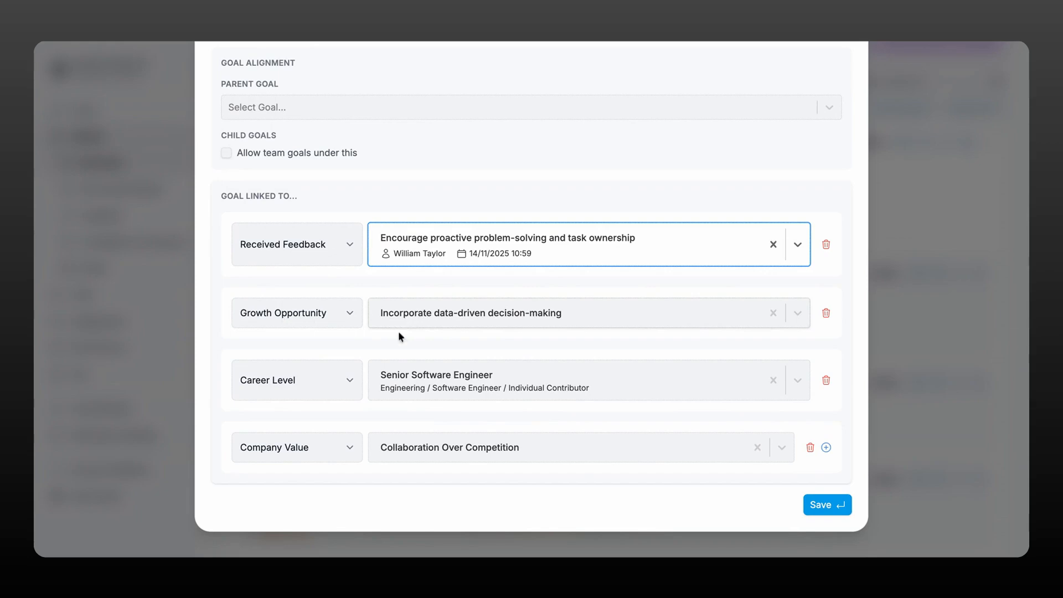
pyautogui.scroll(1, 396, 391)
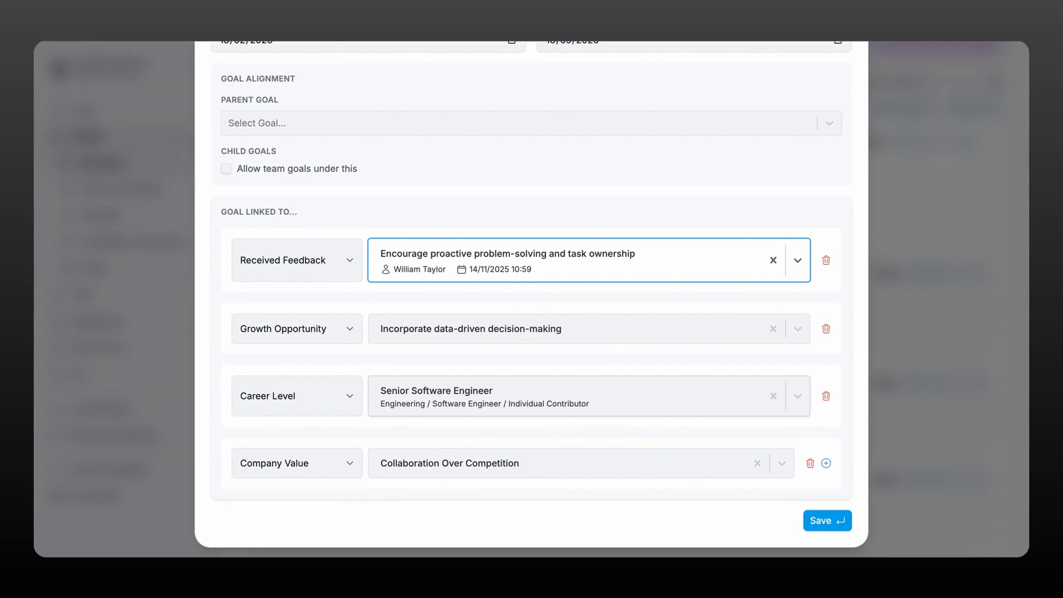
pyautogui.scroll(6, 710, 301)
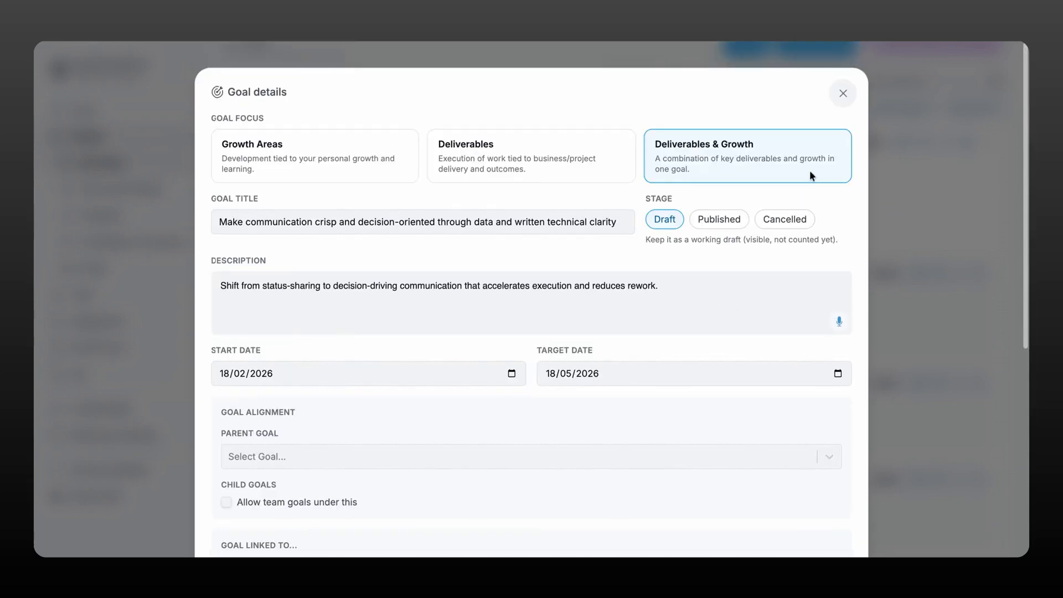
pyautogui.click(843, 94)
pyautogui.click(613, 330)
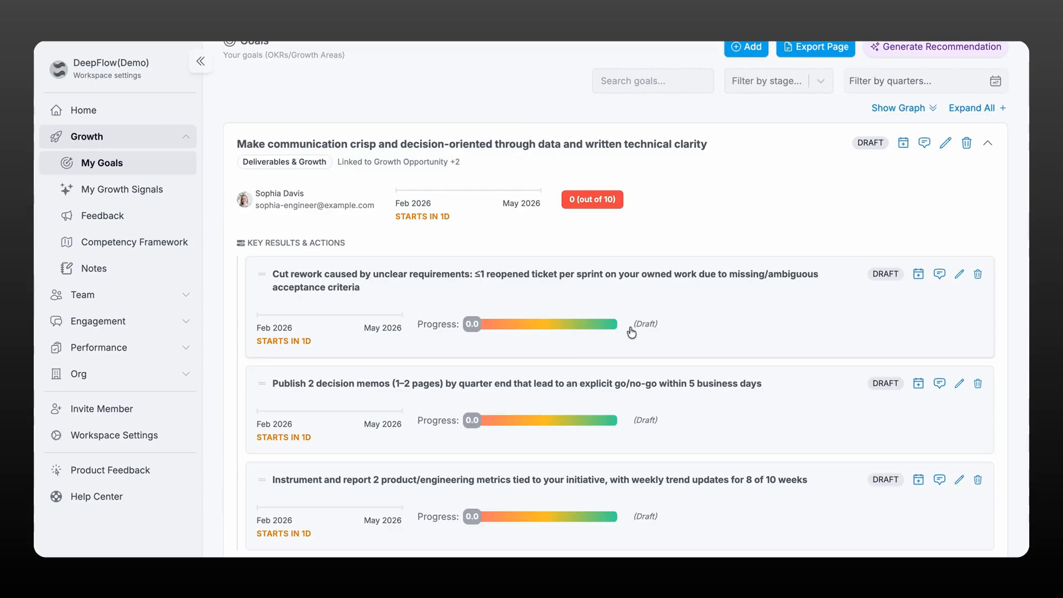
# - Set the stage of the "Cut rework caused by unclear requirements" key result to Published and save it
pyautogui.click(959, 273)
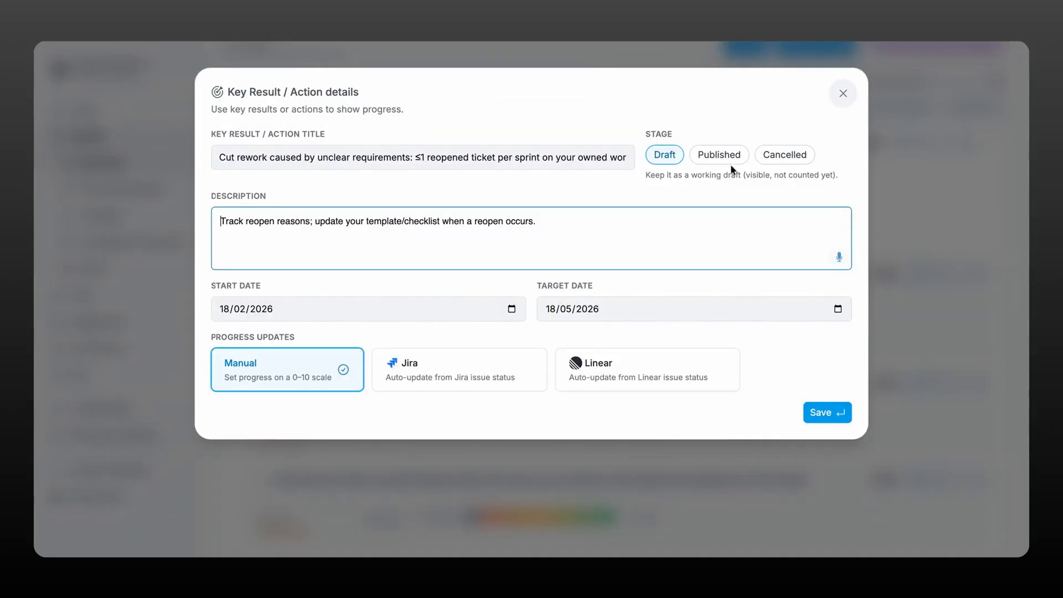
pyautogui.click(719, 156)
pyautogui.click(836, 412)
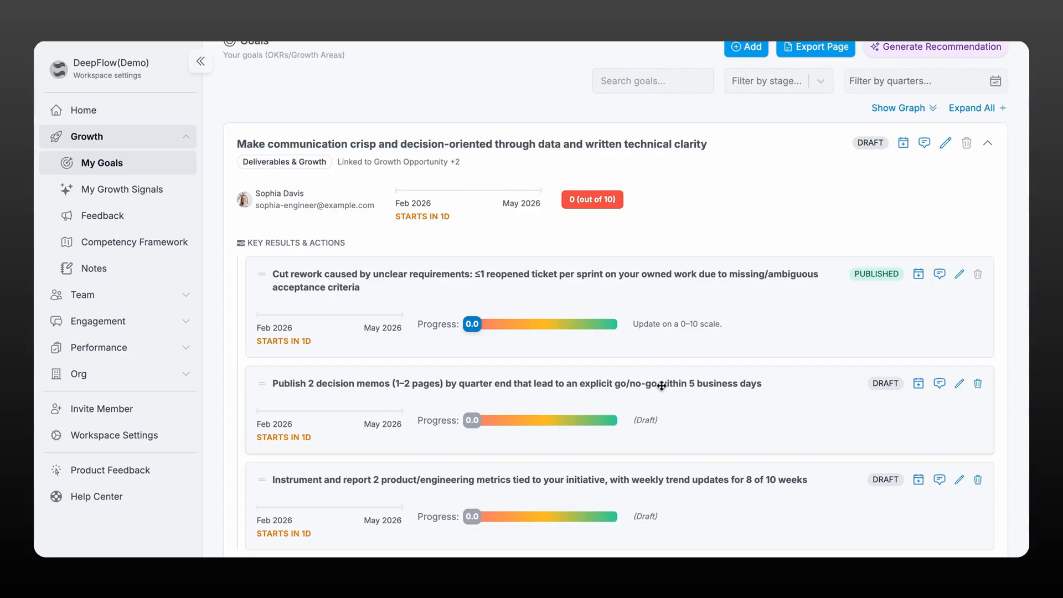
# - Set the progress of the "Cut rework" key result to 5.2 and save it with the added comment "thanks"
pyautogui.click(548, 328)
pyautogui.click(647, 325)
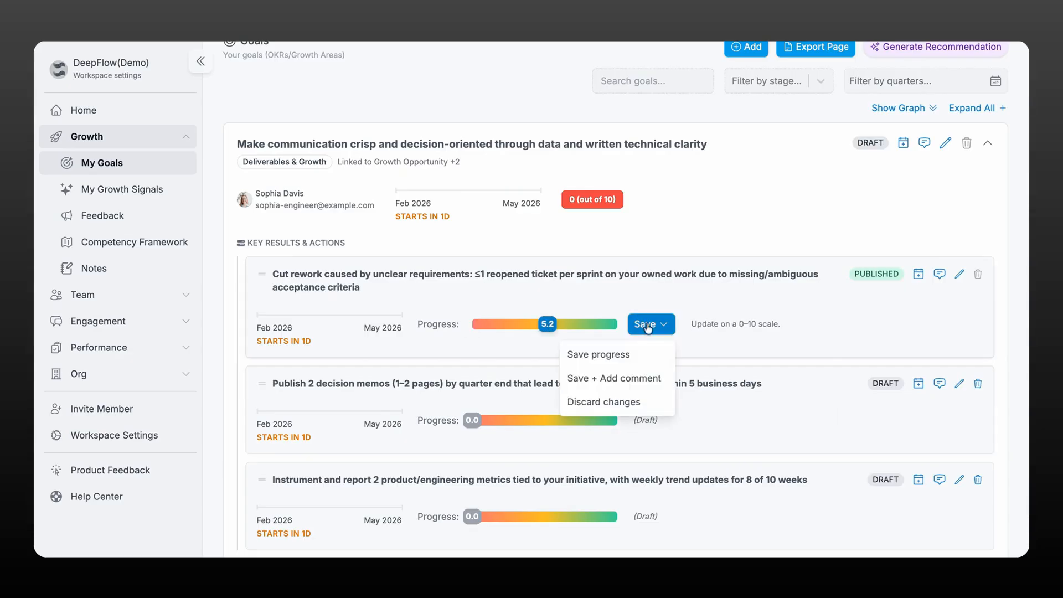
pyautogui.click(611, 378)
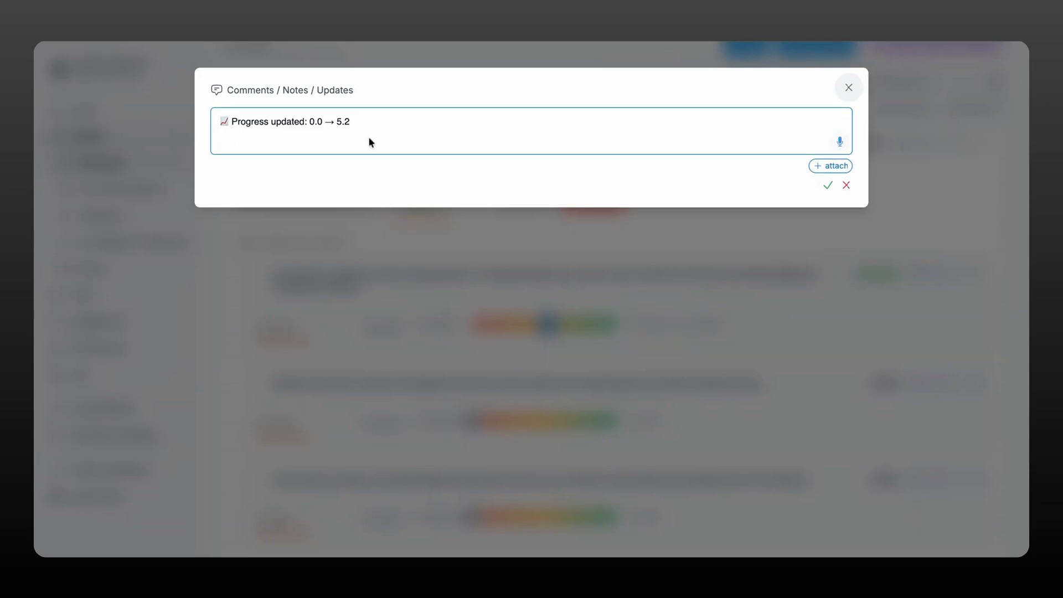
pyautogui.write('thanks')
pyautogui.click(829, 187)
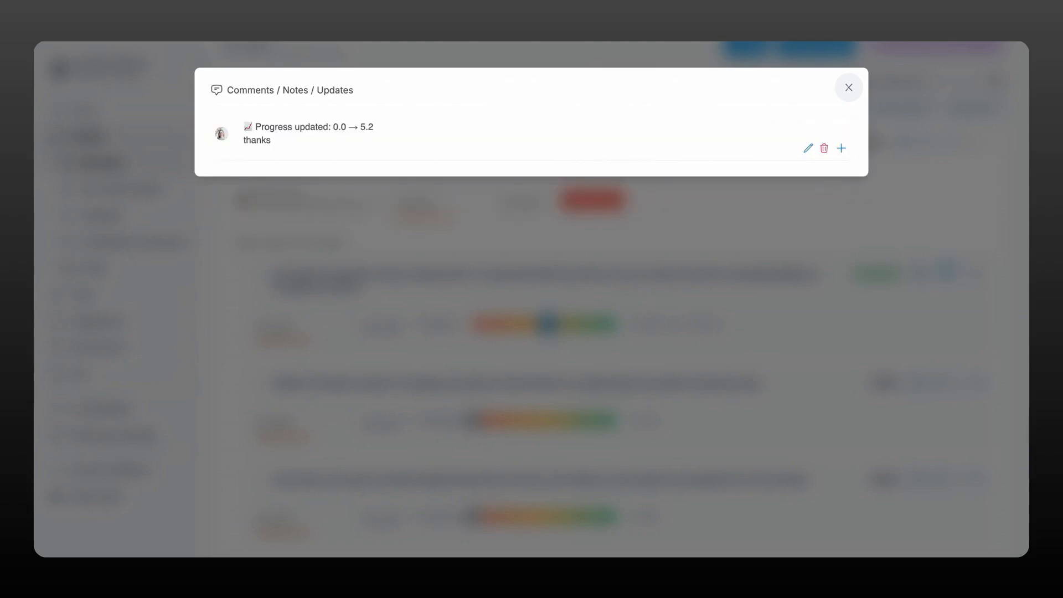
pyautogui.click(847, 88)
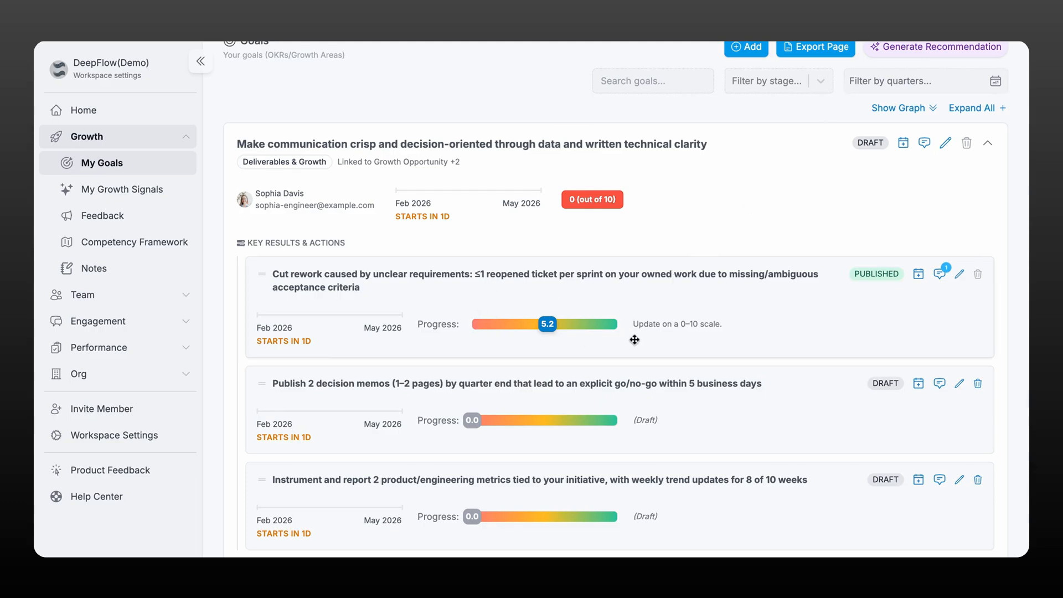
# - Select the Feb 24 weekly meeting as the agenda event for the communication goal, and close the dialog without adding it
pyautogui.scroll(1, 635, 340)
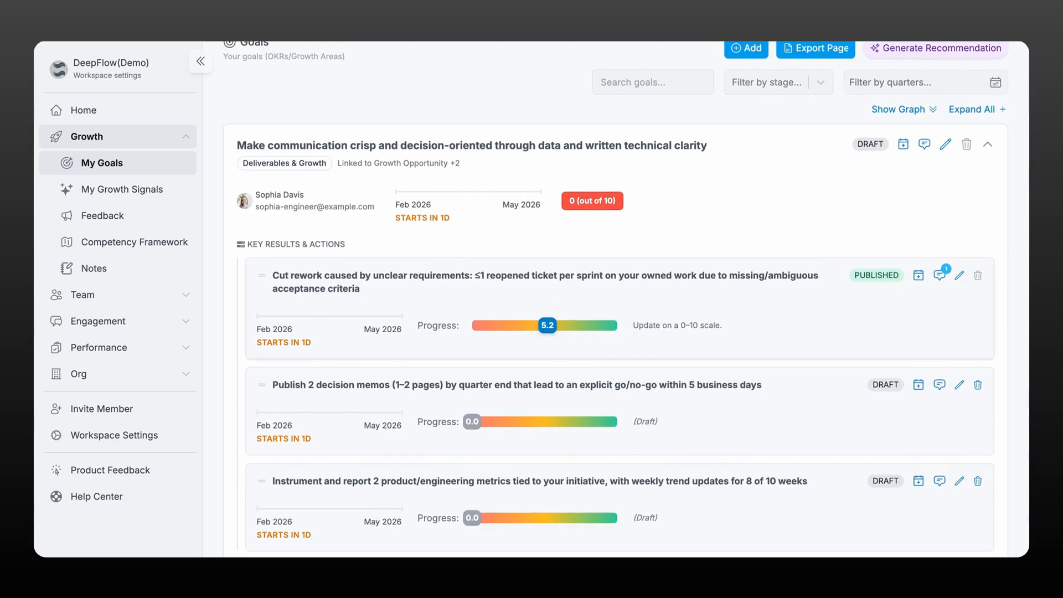
pyautogui.click(903, 146)
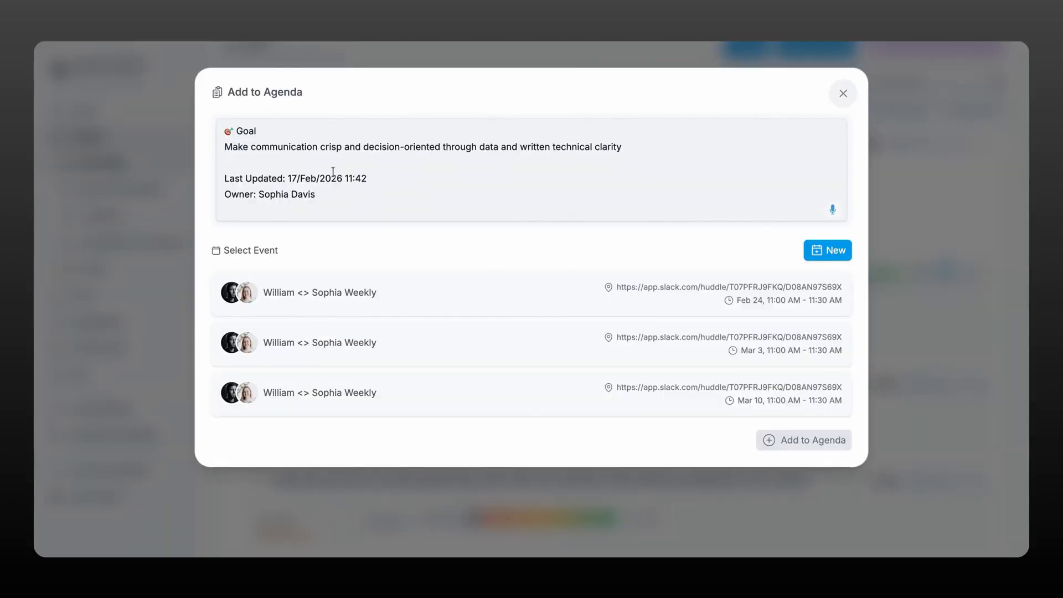
pyautogui.click(430, 309)
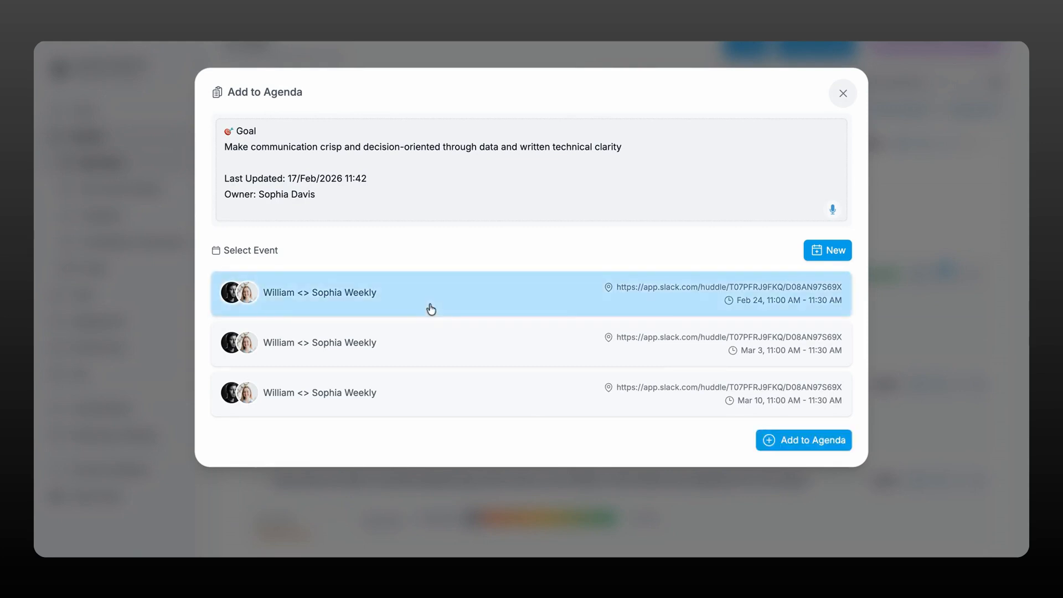
pyautogui.click(804, 443)
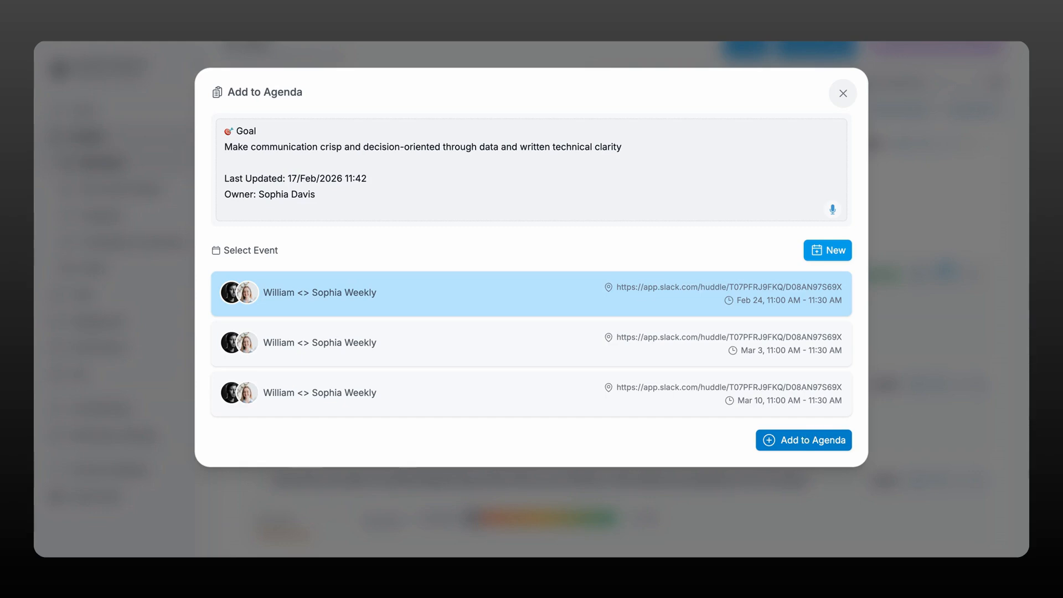
pyautogui.click(843, 94)
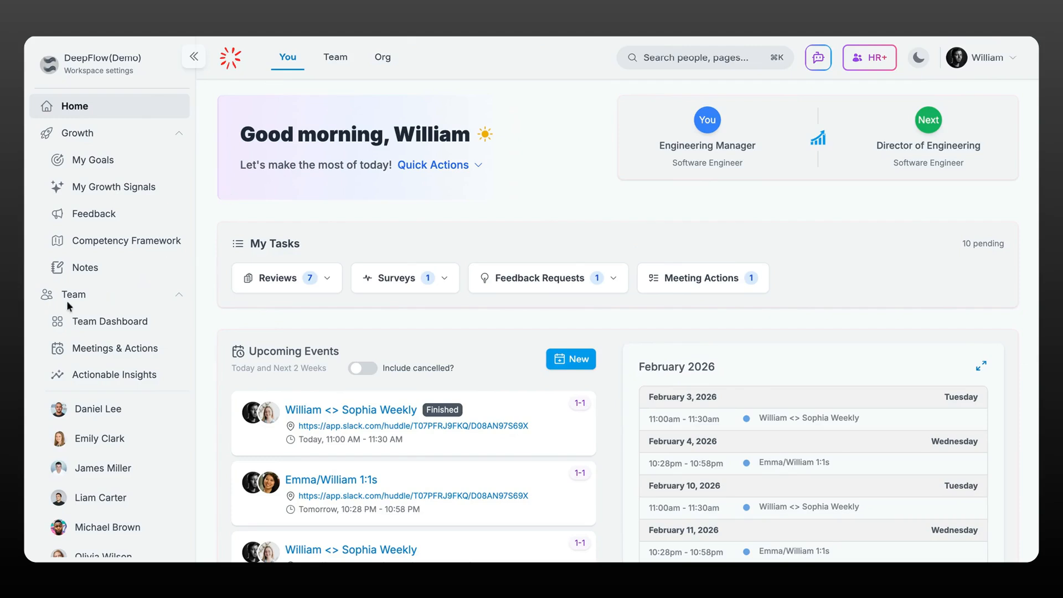
# - Open the Software Engineer 2 team member's profile from the team dashboard and show their goals
pyautogui.click(97, 324)
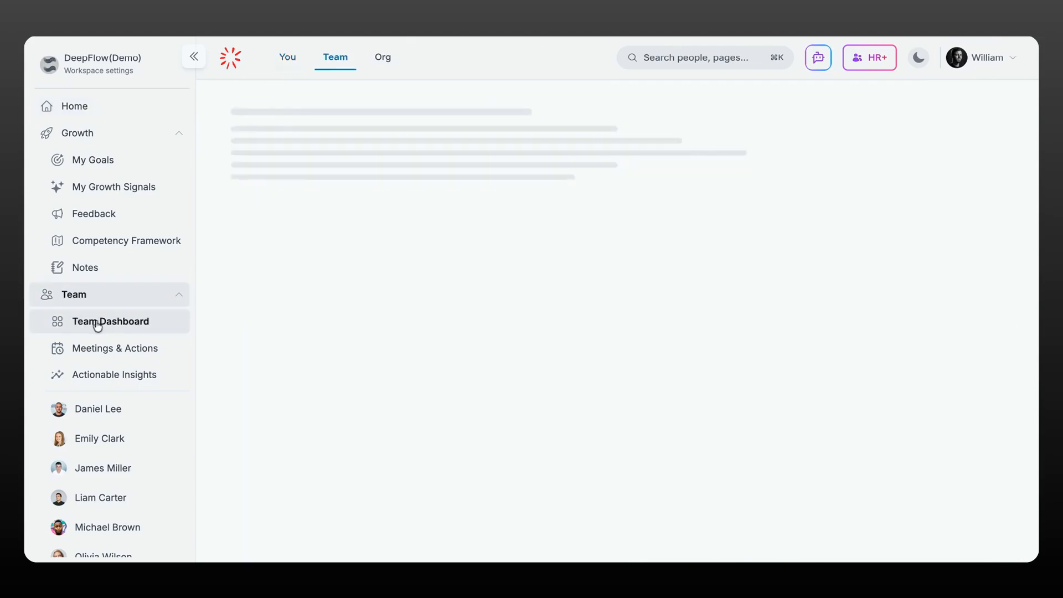
pyautogui.click(304, 327)
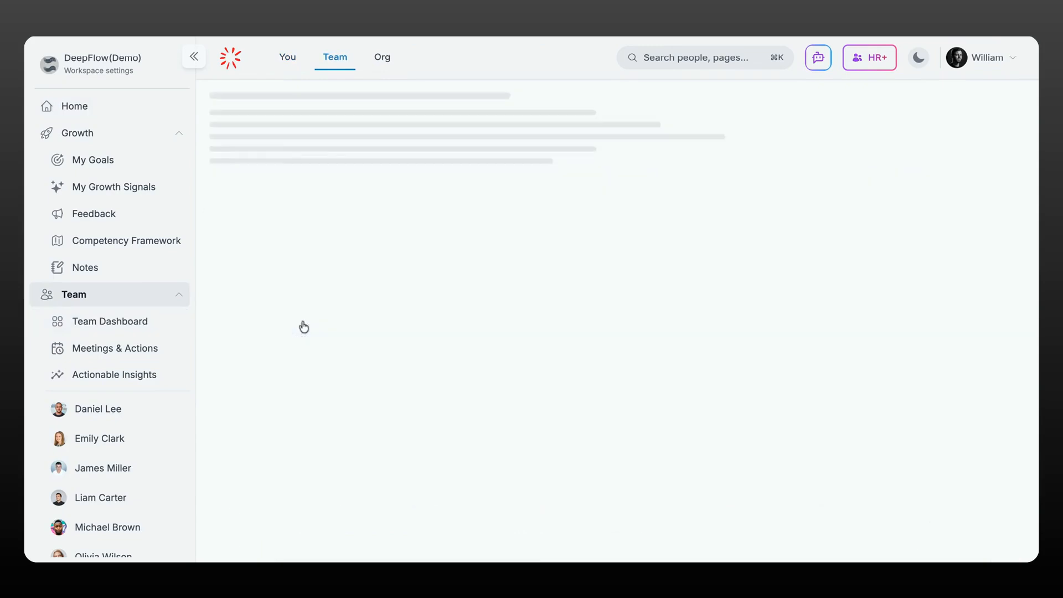
pyautogui.click(416, 230)
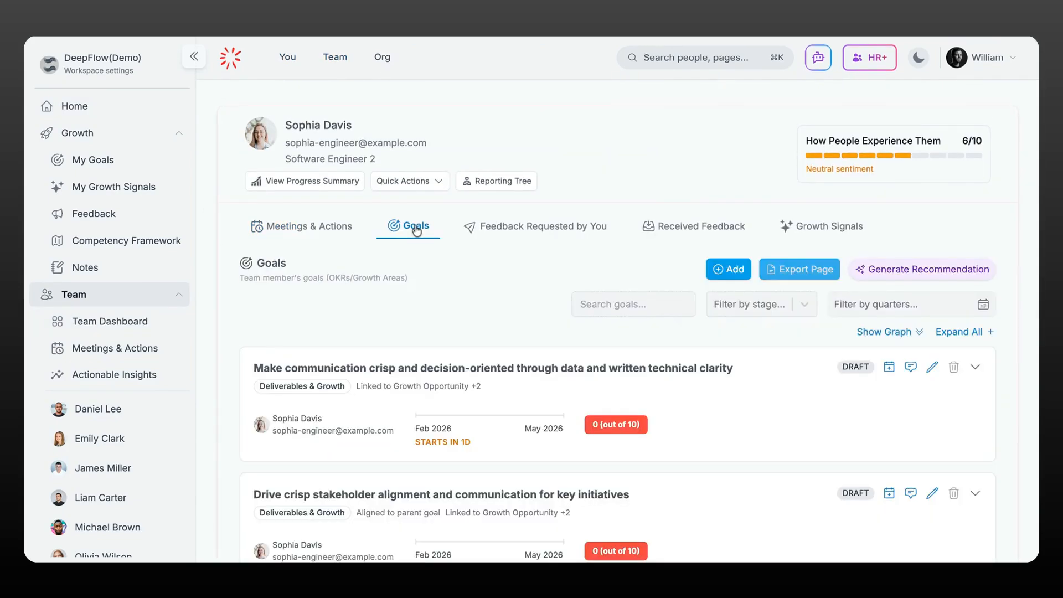
pyautogui.scroll(-2, 721, 388)
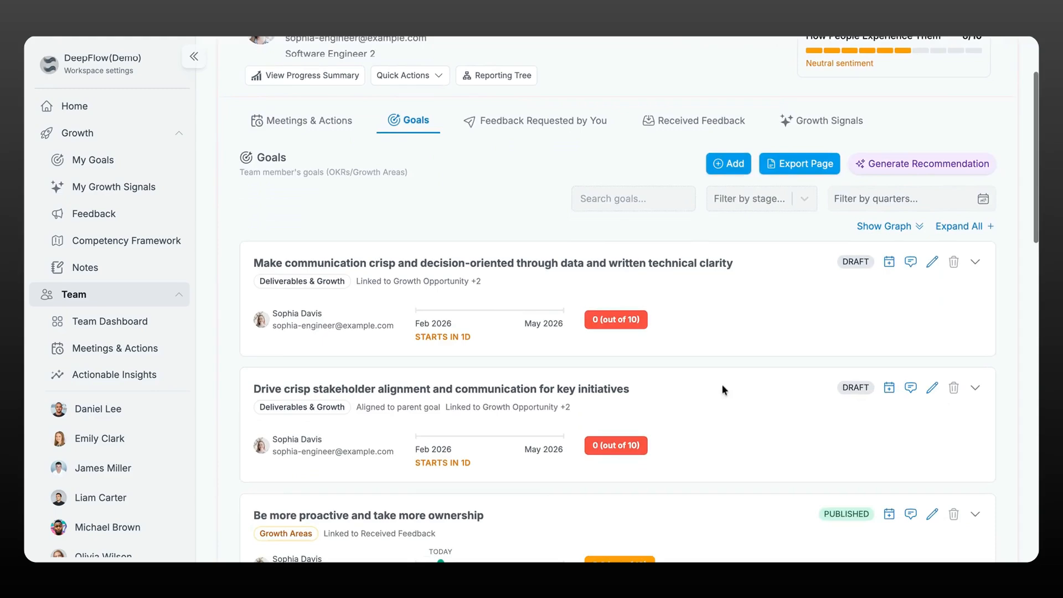
pyautogui.scroll(-1, 716, 344)
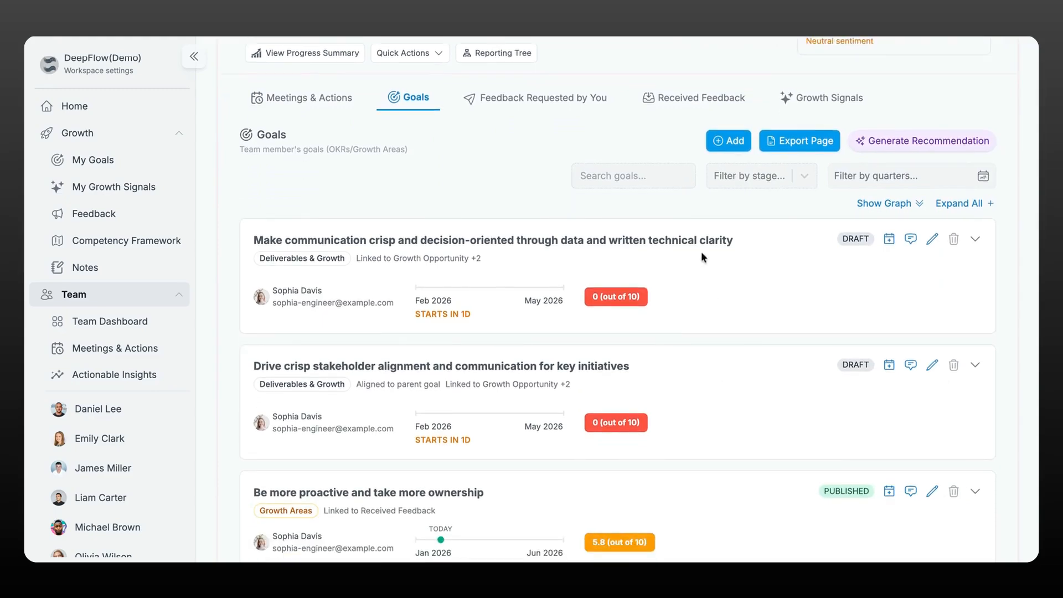
# - Look over the form for a new team member goal and close it without adding one
pyautogui.click(728, 142)
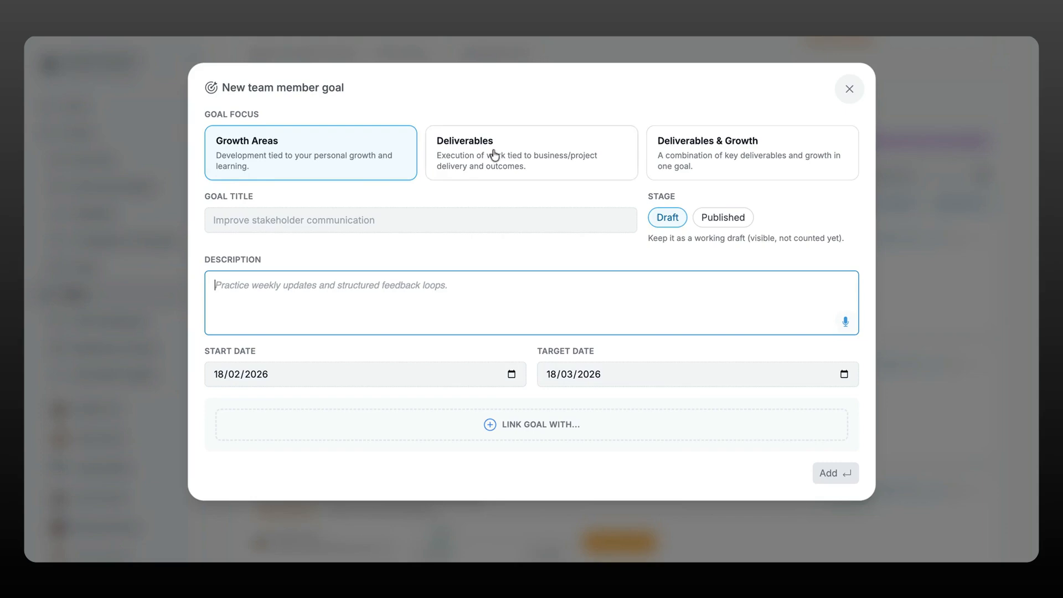
pyautogui.click(391, 219)
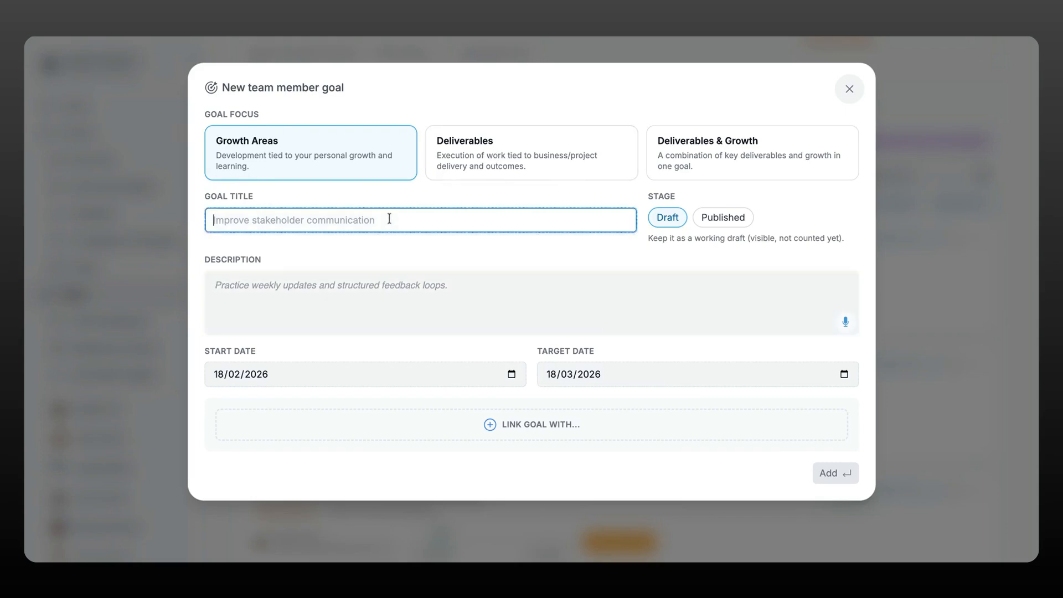
pyautogui.click(408, 287)
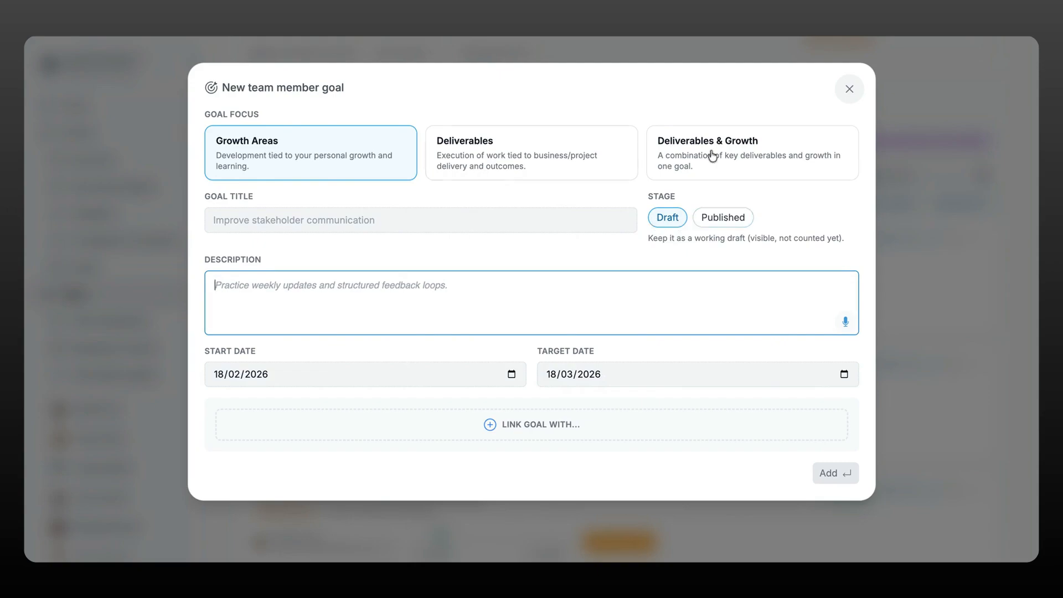
pyautogui.click(848, 89)
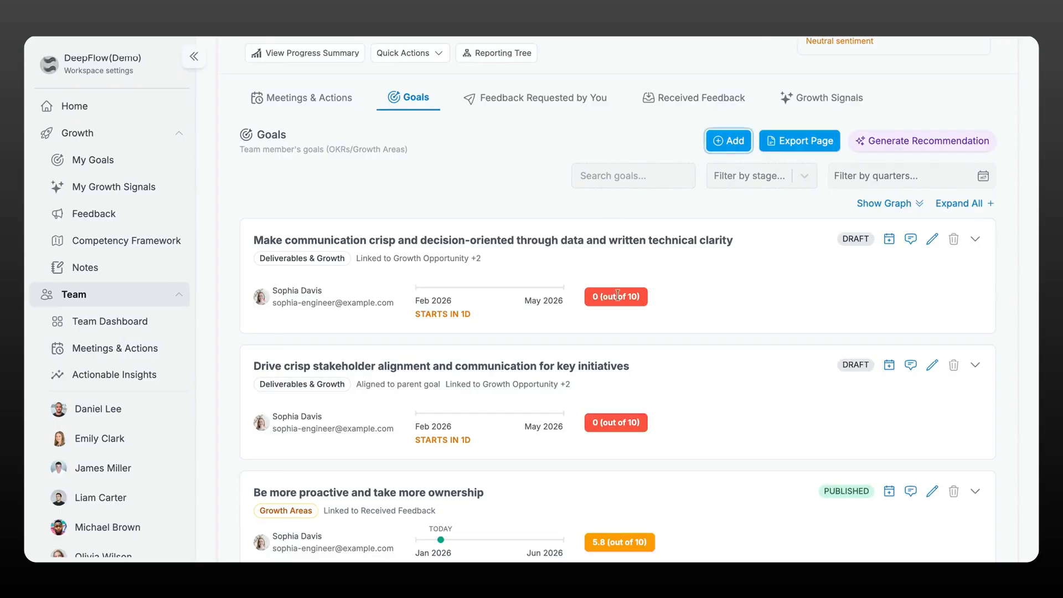
# - Set the parent goal of the team member's communication goal to "Foster Skill Development Through Targeted Task Assignments"
pyautogui.click(724, 241)
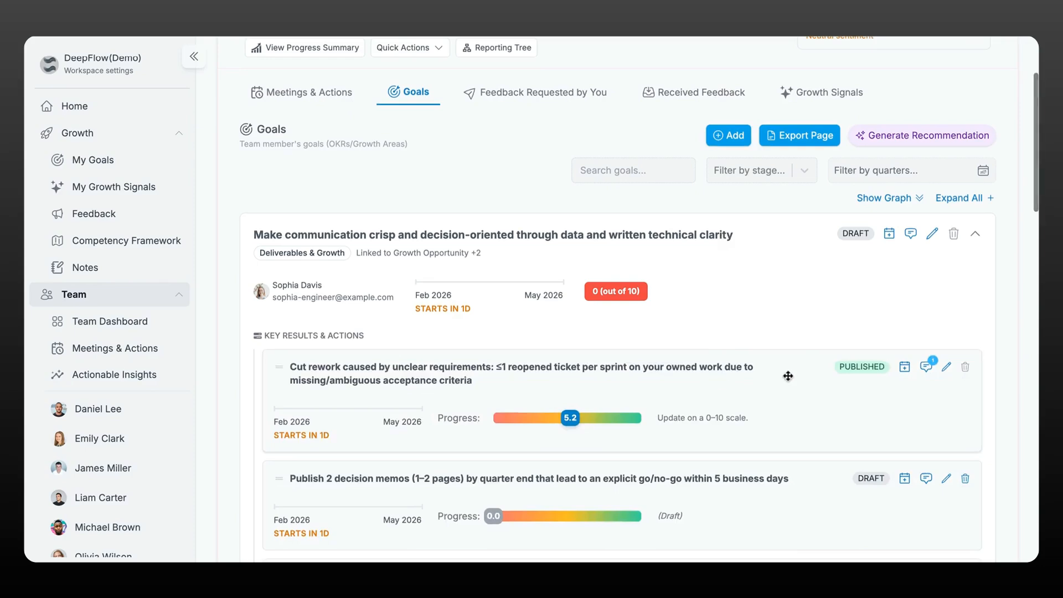
pyautogui.click(933, 235)
pyautogui.scroll(-4, 531, 323)
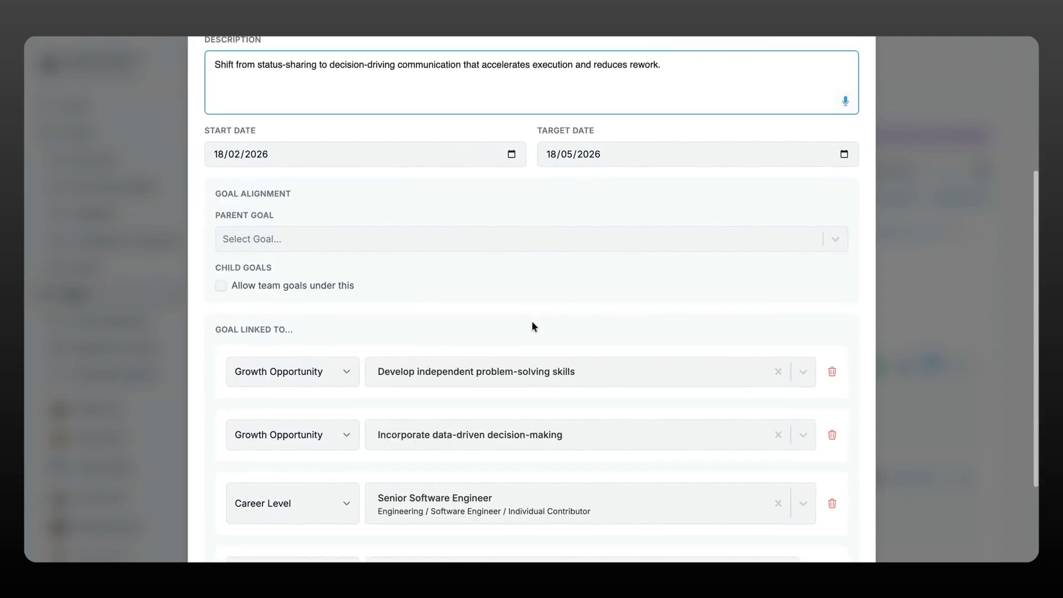
pyautogui.click(326, 243)
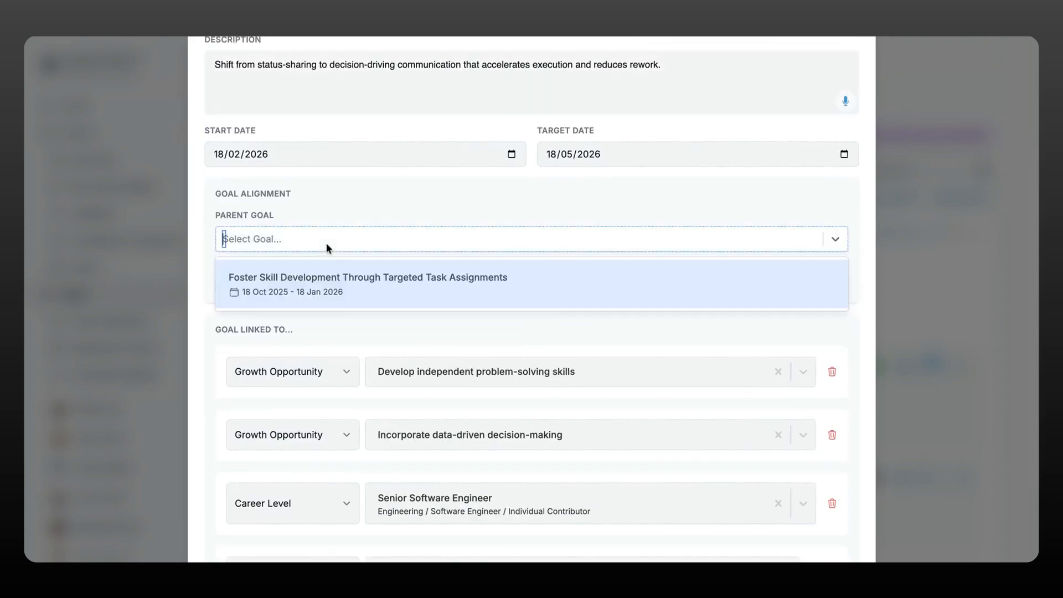
pyautogui.click(318, 275)
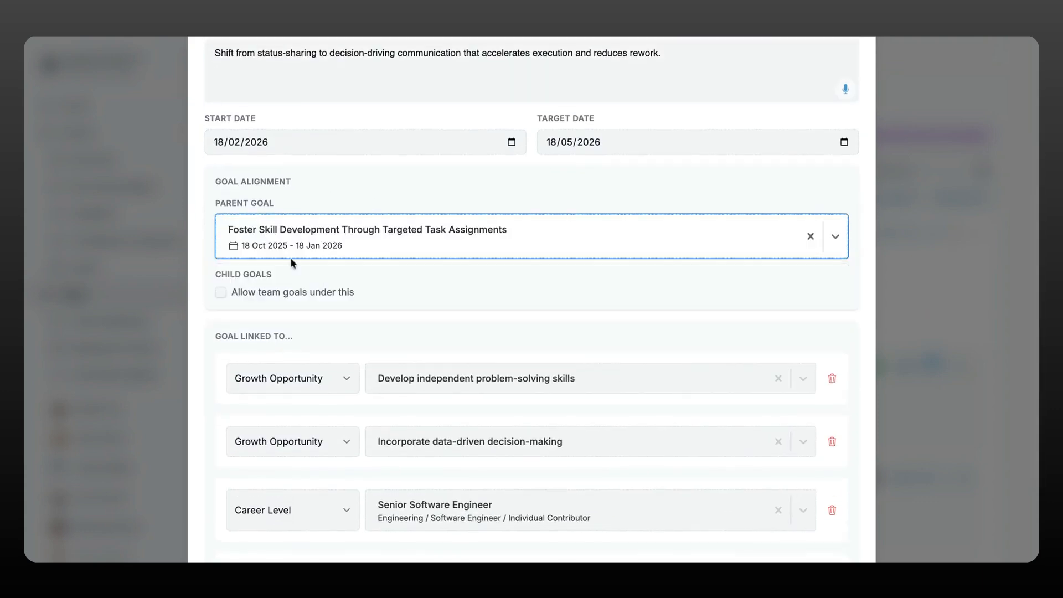
# - Allow team goals under the communication goal and save its alignment changes
pyautogui.scroll(-1, 468, 250)
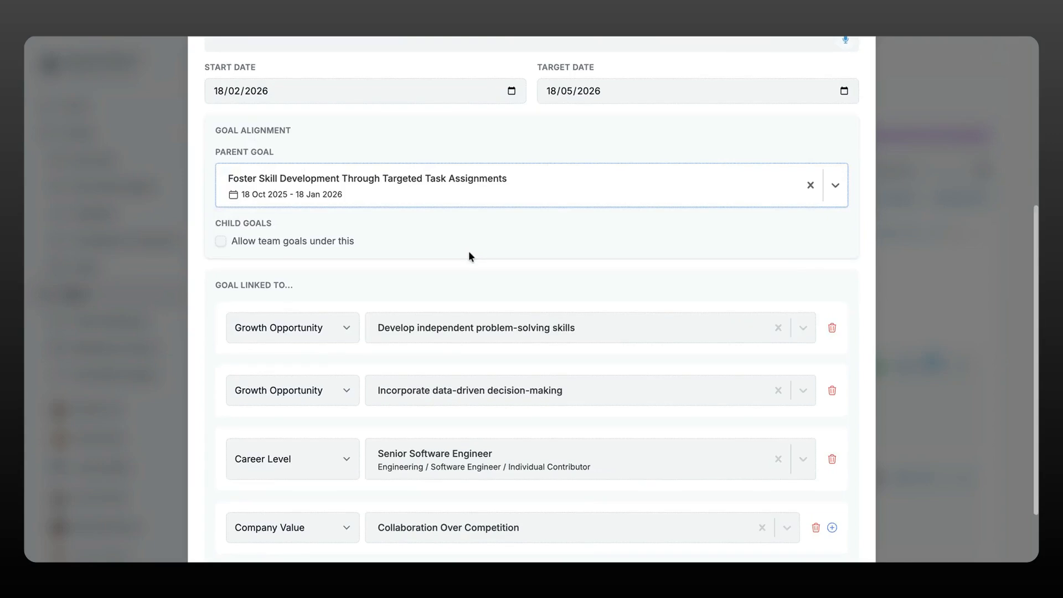
pyautogui.scroll(-1, 531, 299)
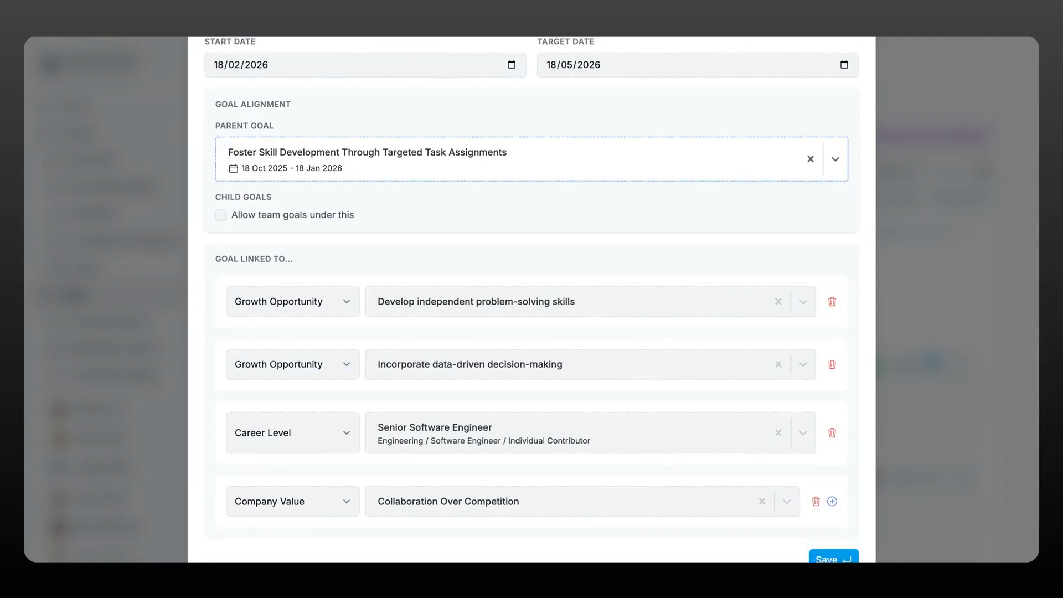
pyautogui.click(220, 214)
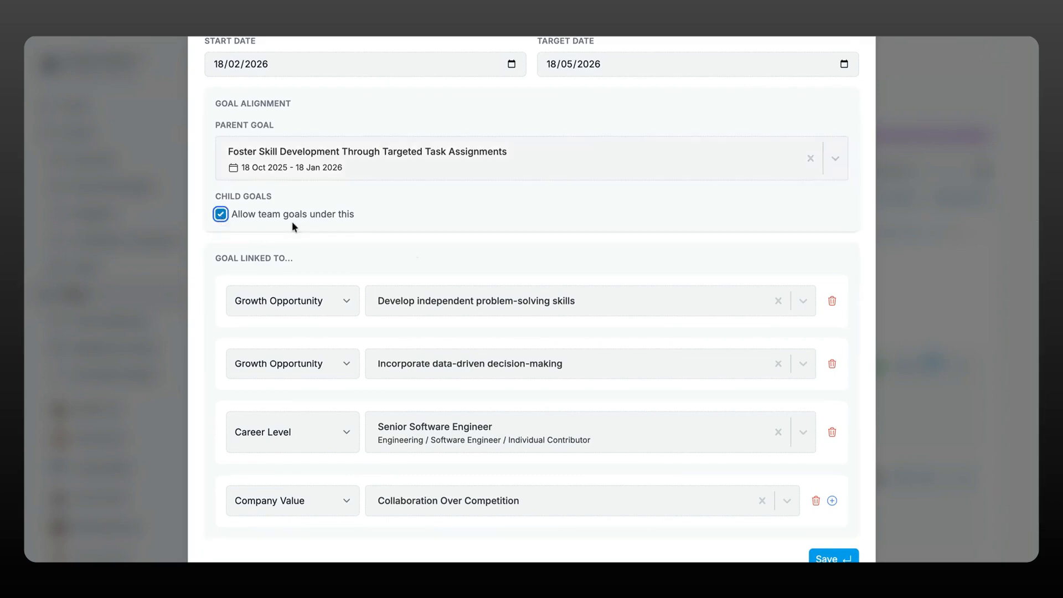
pyautogui.scroll(-2, 735, 308)
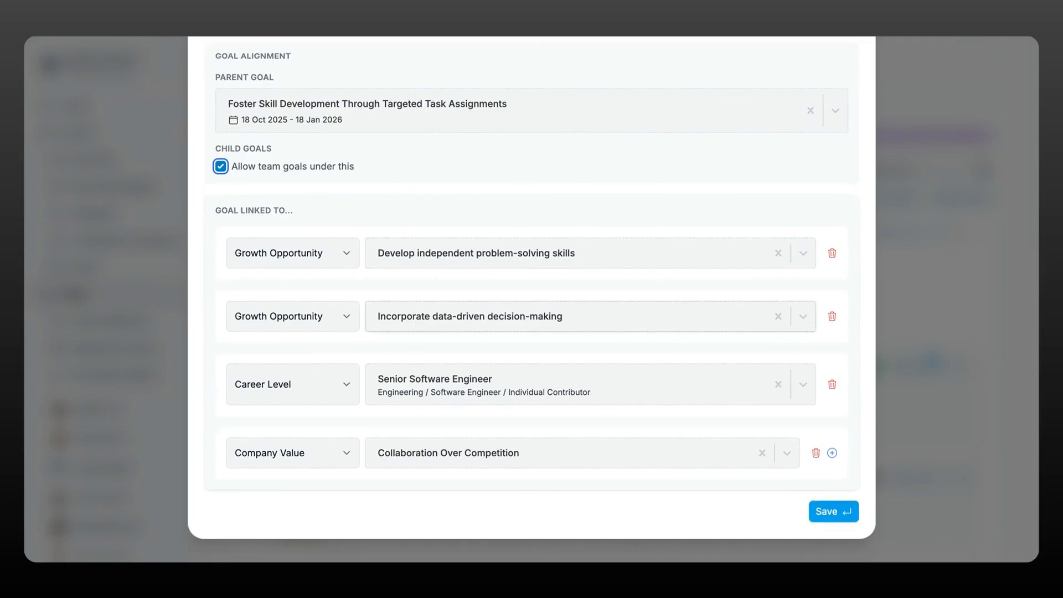
pyautogui.click(830, 511)
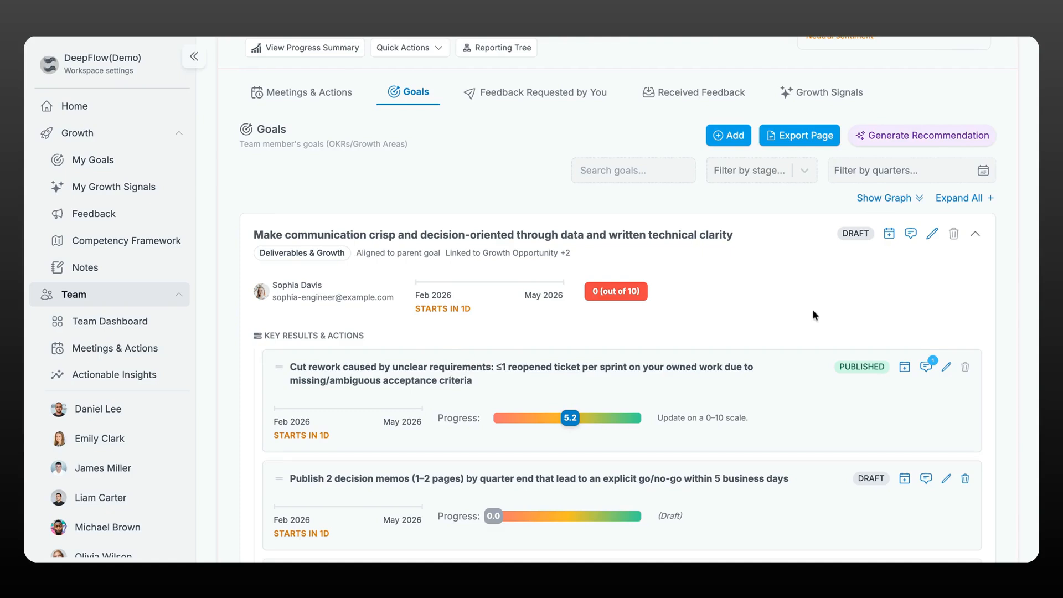
# - Review the communication goal's key results and the options of the quarter filter, leaving the goals unfiltered
pyautogui.scroll(-2, 812, 309)
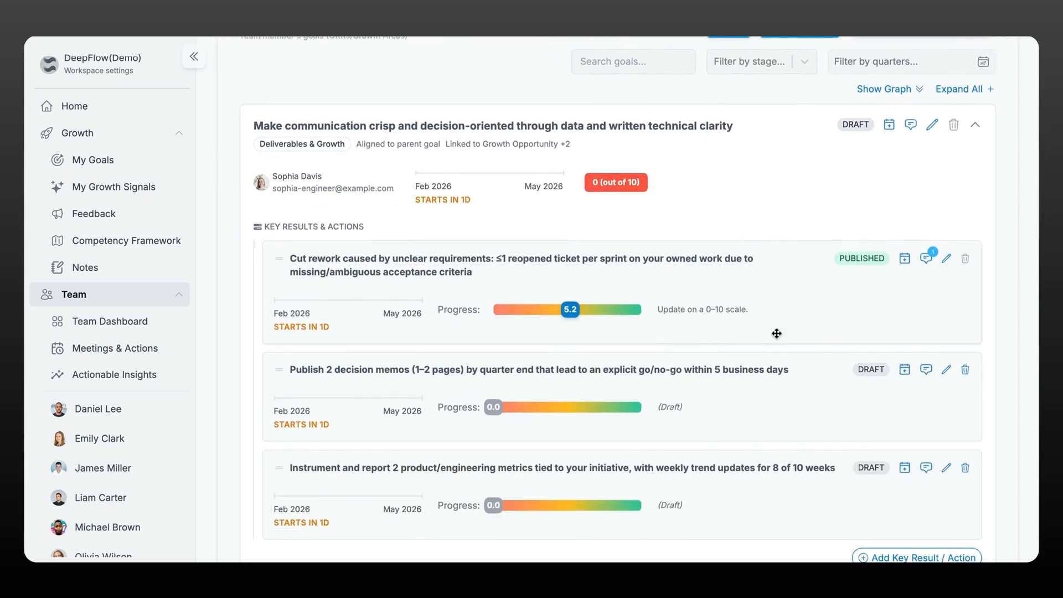
pyautogui.scroll(2, 777, 334)
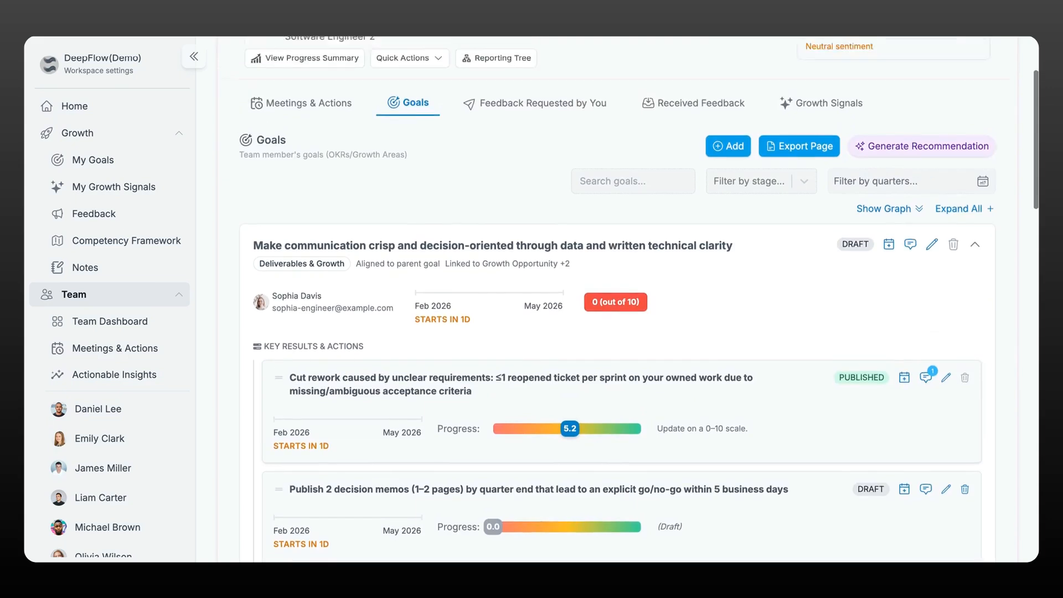
pyautogui.scroll(2, 639, 299)
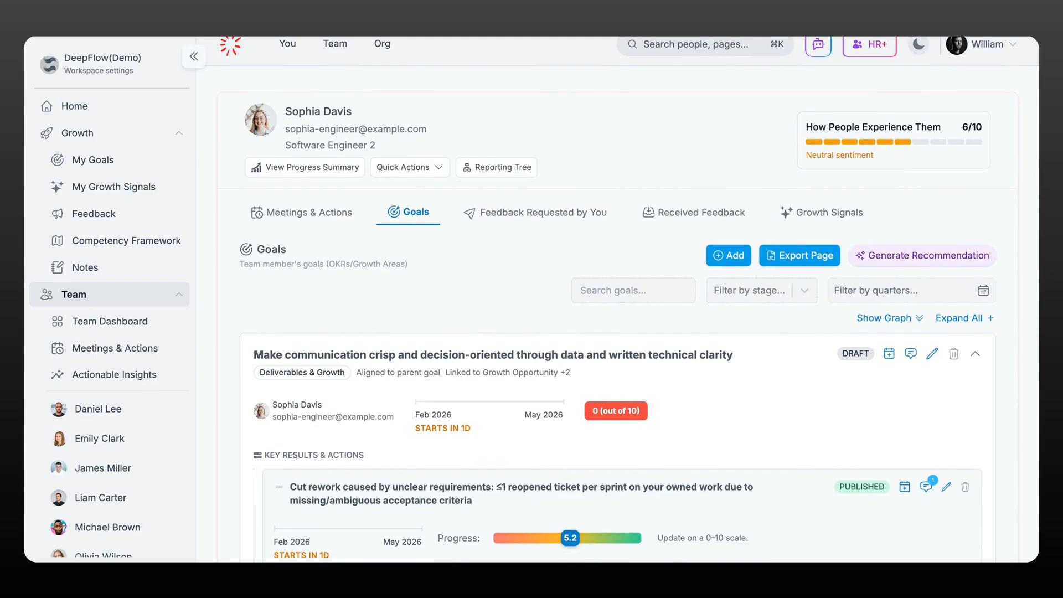
pyautogui.click(890, 290)
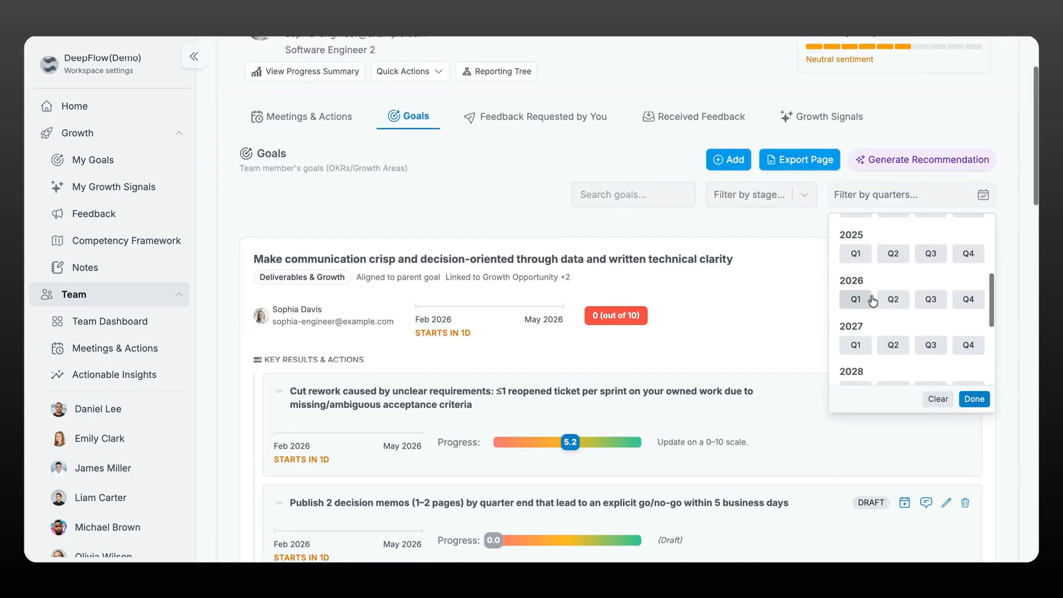
pyautogui.click(783, 231)
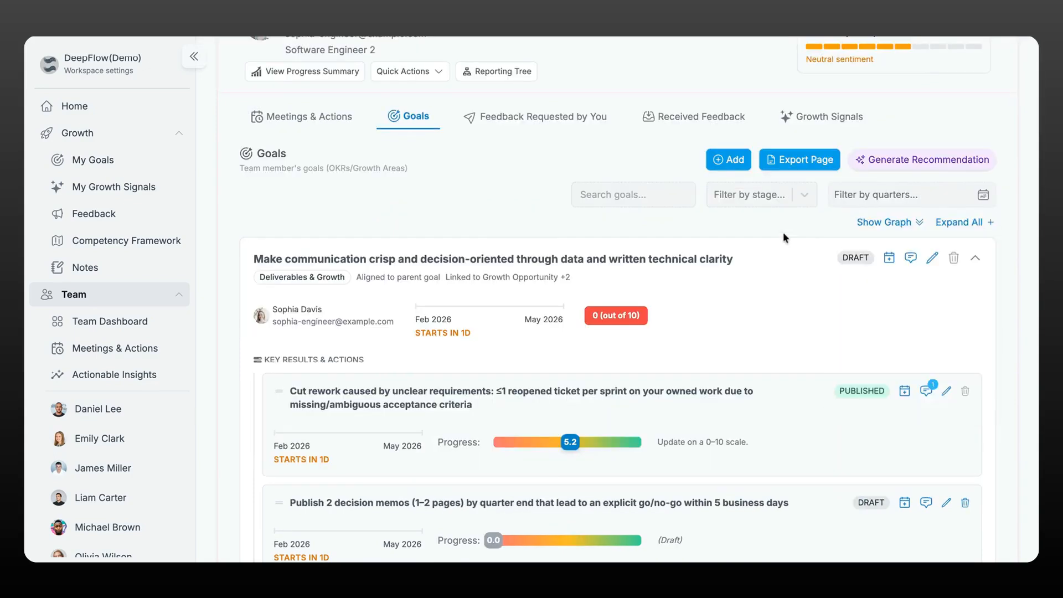